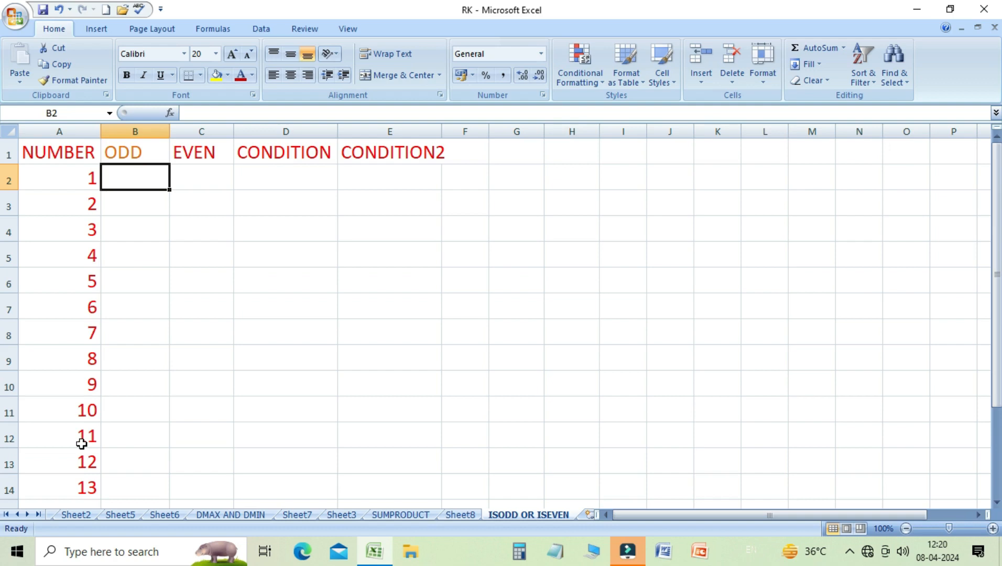
- Enter =ISODD(A2) in cell B2 and fill the formula down the ODD column to row 14
key("Up")
key("Down")
type("=")
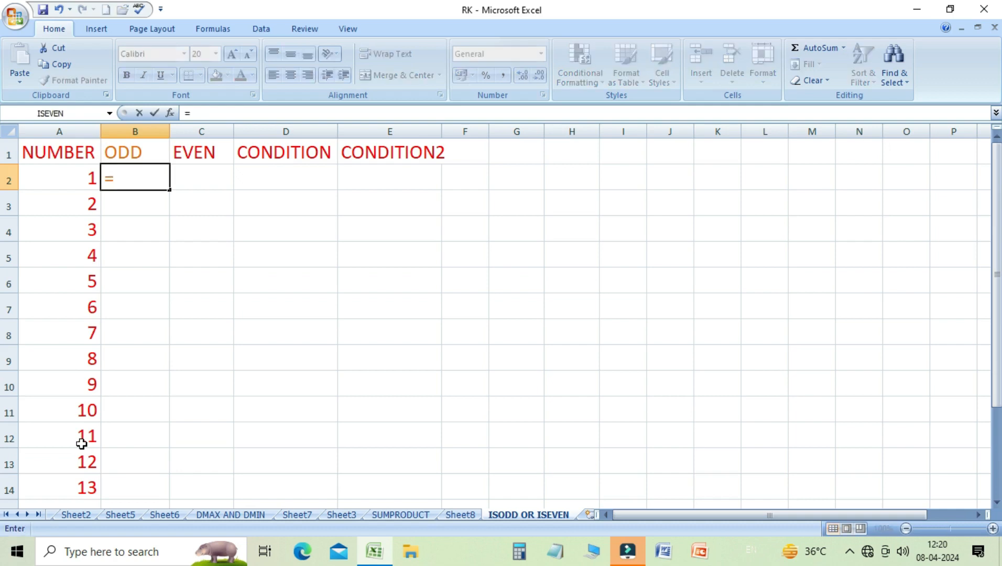
type("ISODD")
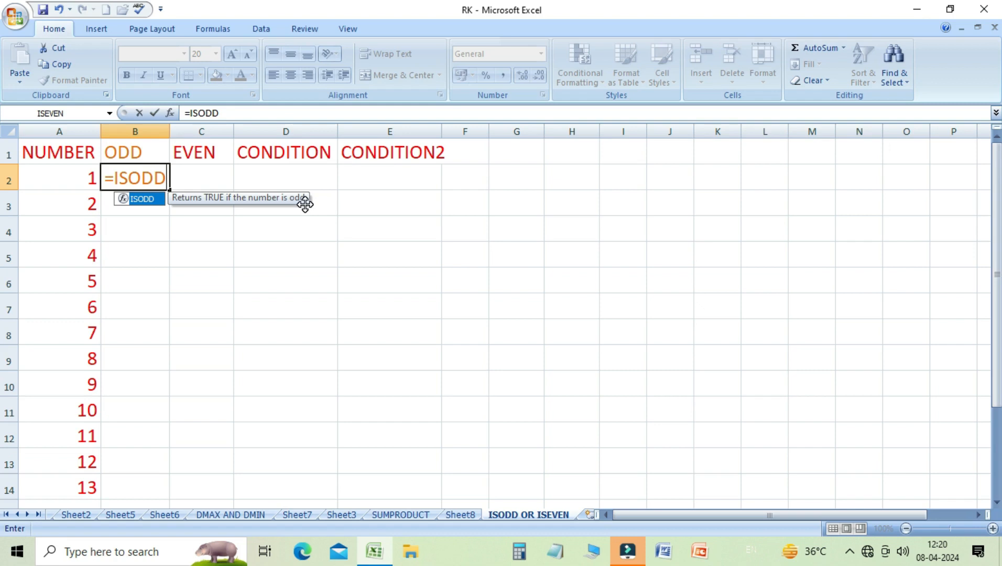
type("(")
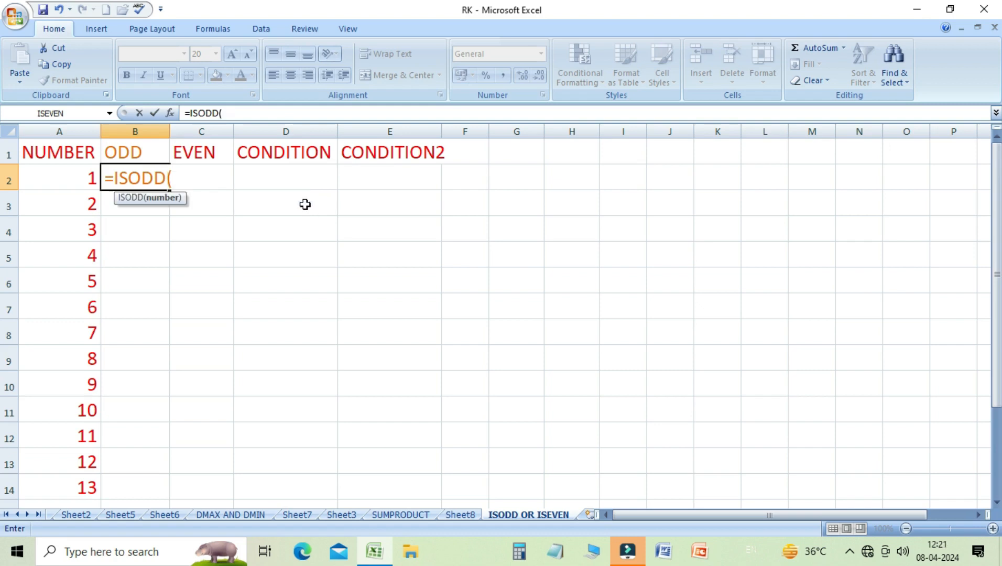
left_click(68, 181)
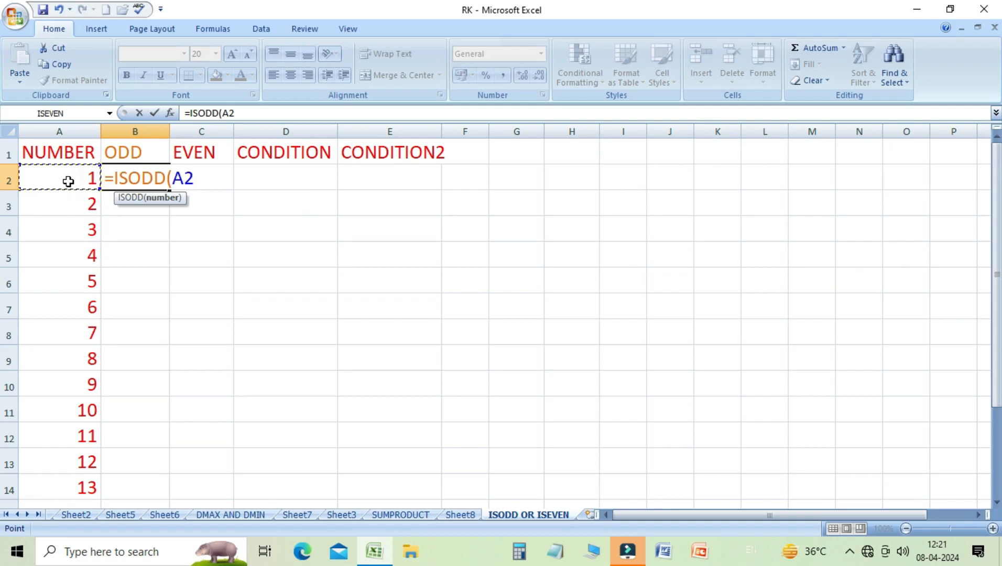
type(")")
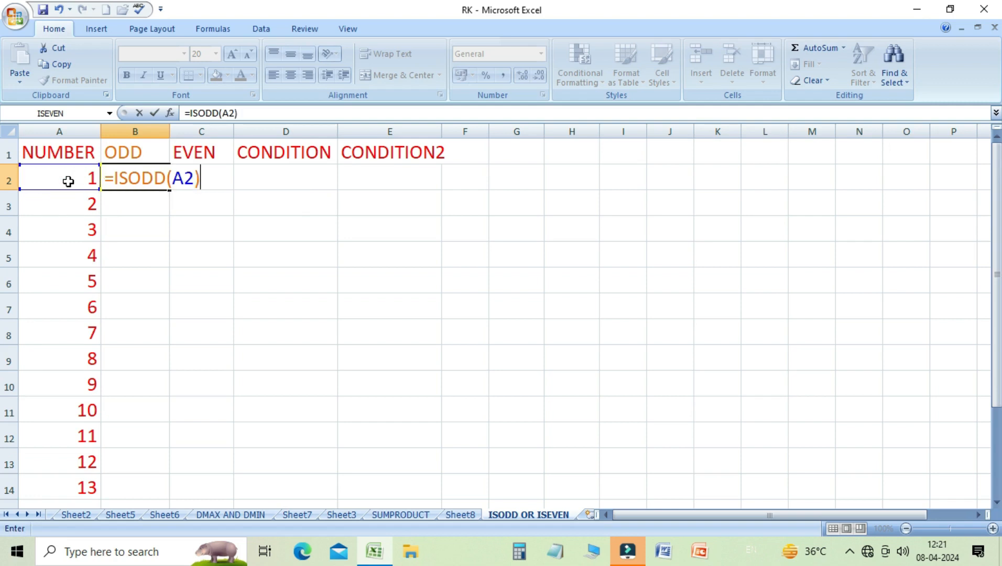
key("Return")
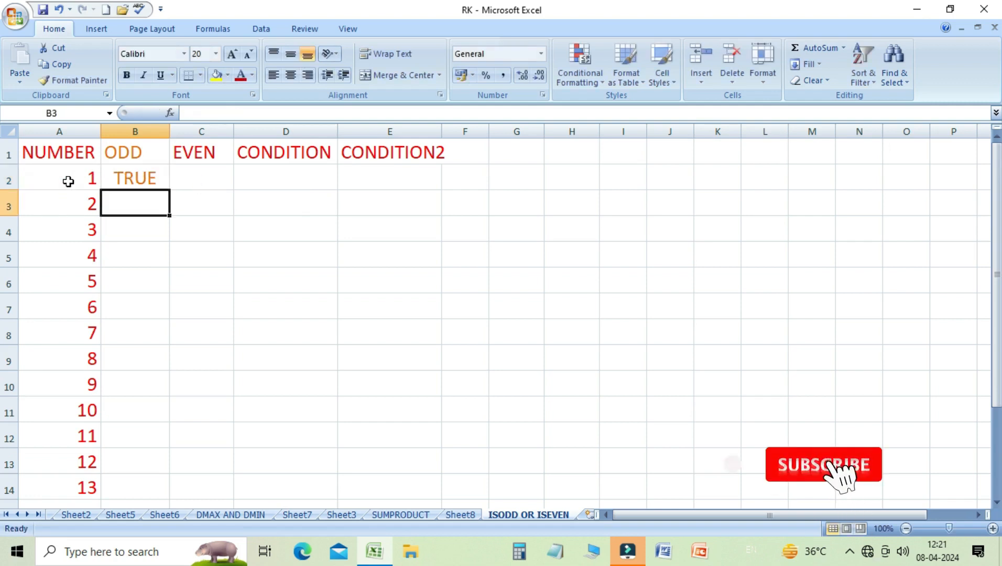
key("Up")
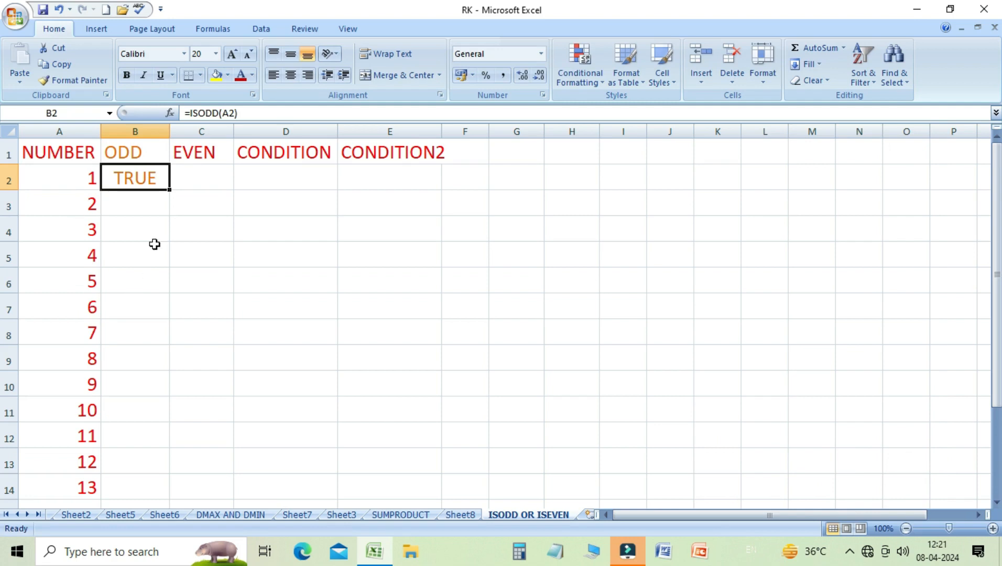
left_click_drag(171, 192, 149, 493)
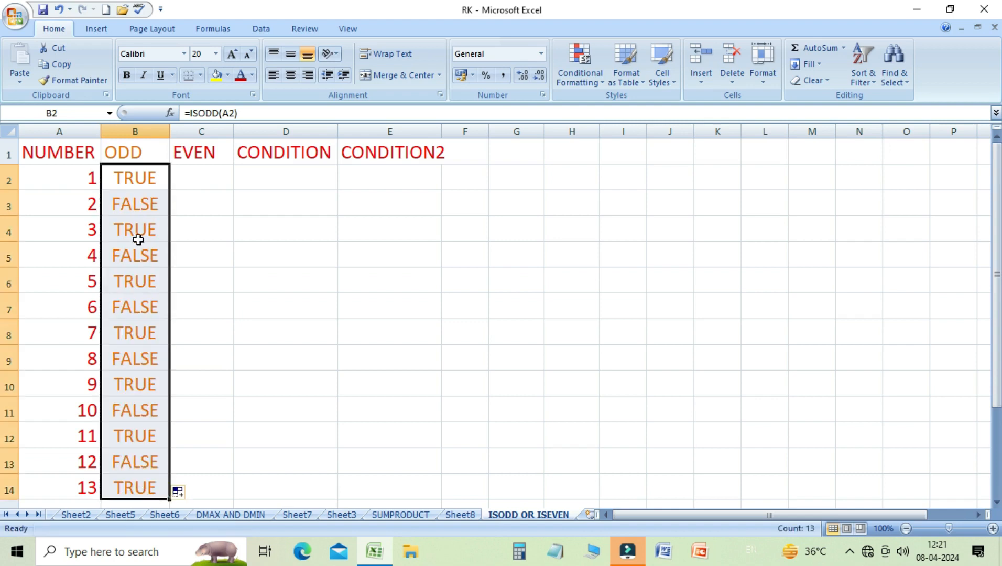
- Step through the ODD column cells to review each copied ISODD formula
left_click(137, 208)
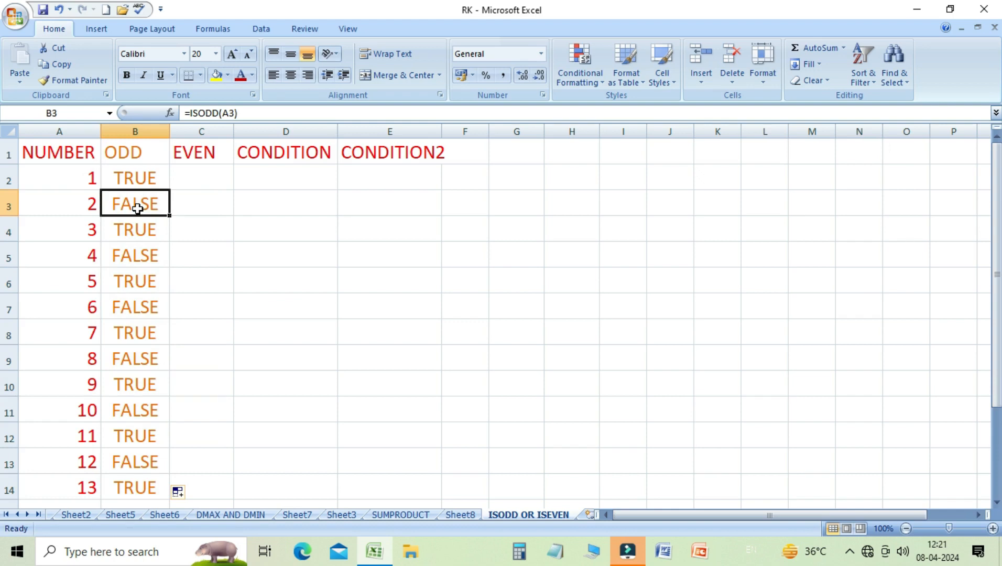
key("Down")
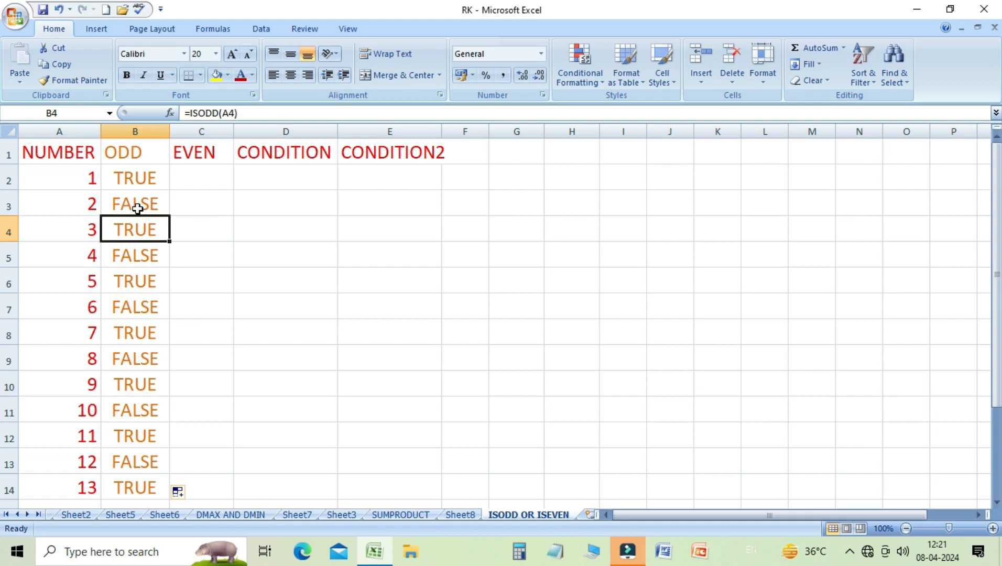
key("Down")
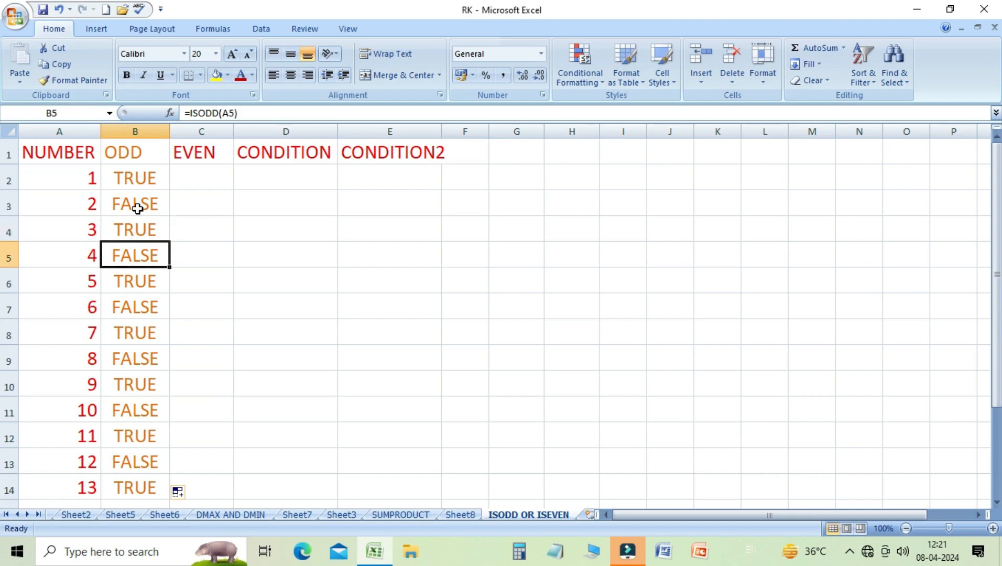
key("Down")
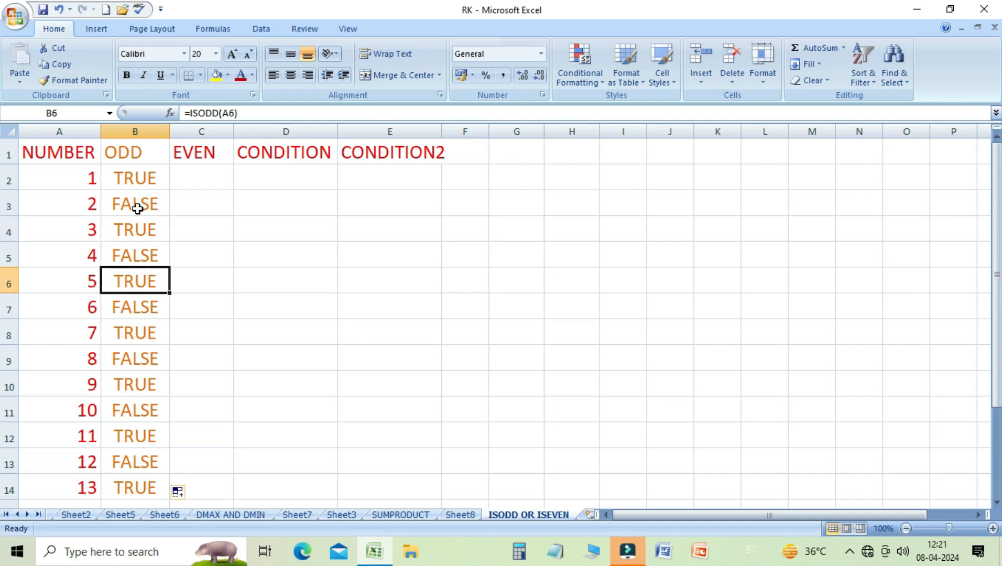
key("Down")
key("Down")
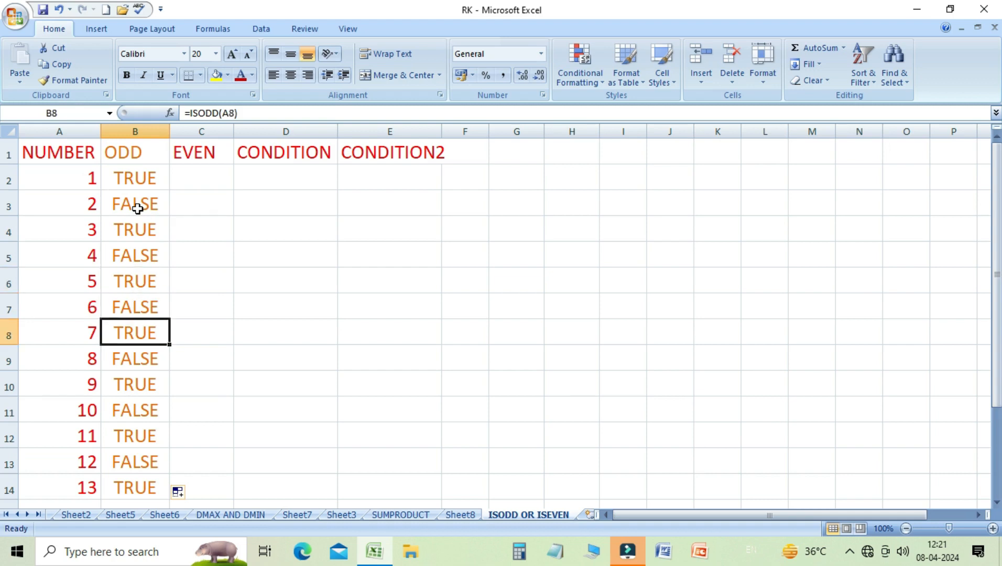
key("Down")
key("Down")
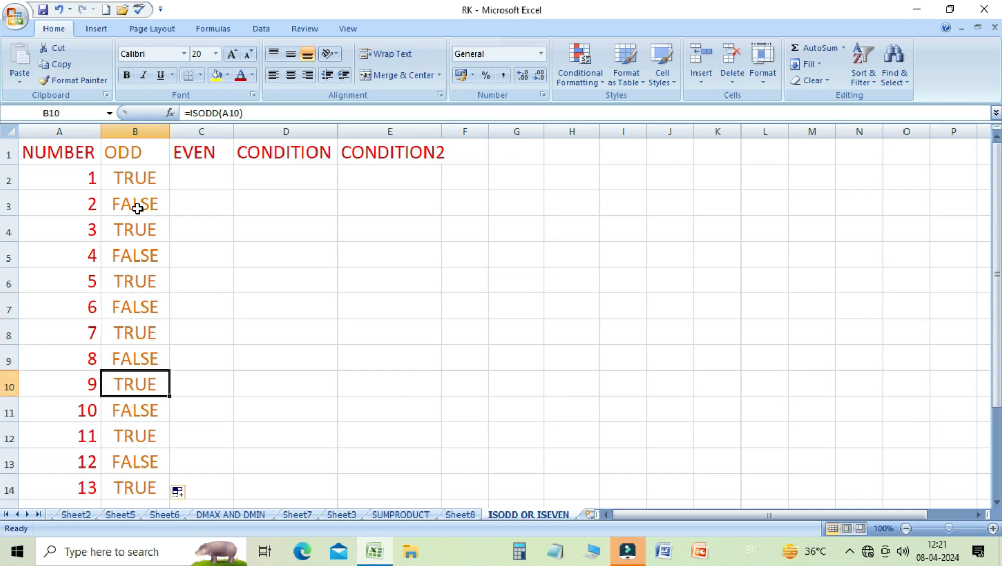
key("Down")
key("Down")
key("Down")
key("Down")
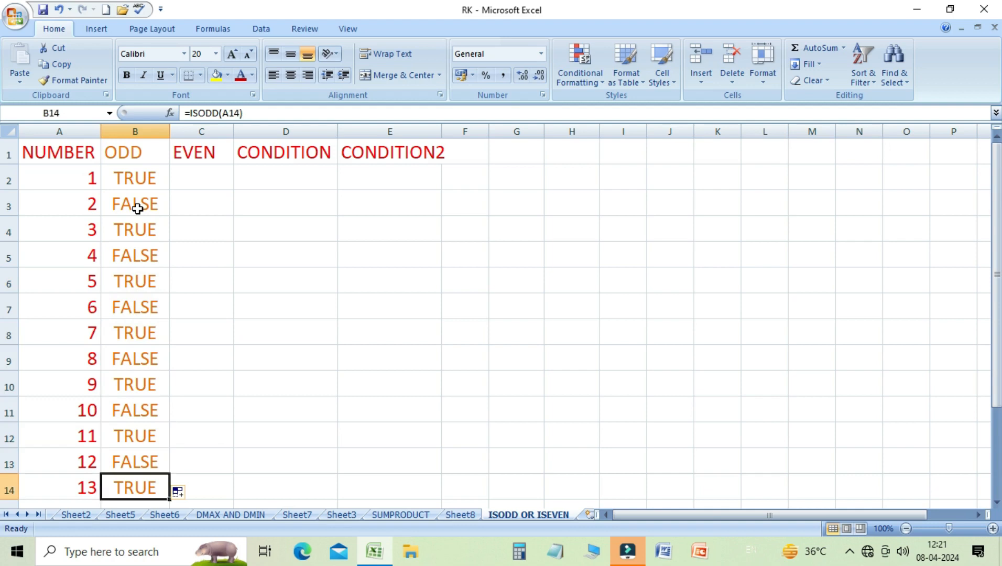
key("Up")
key("Up")
key("Up")
key("Up")
key("Up")
key("Up")
key("Up")
key("Up")
key("Up")
key("Up")
key("Up")
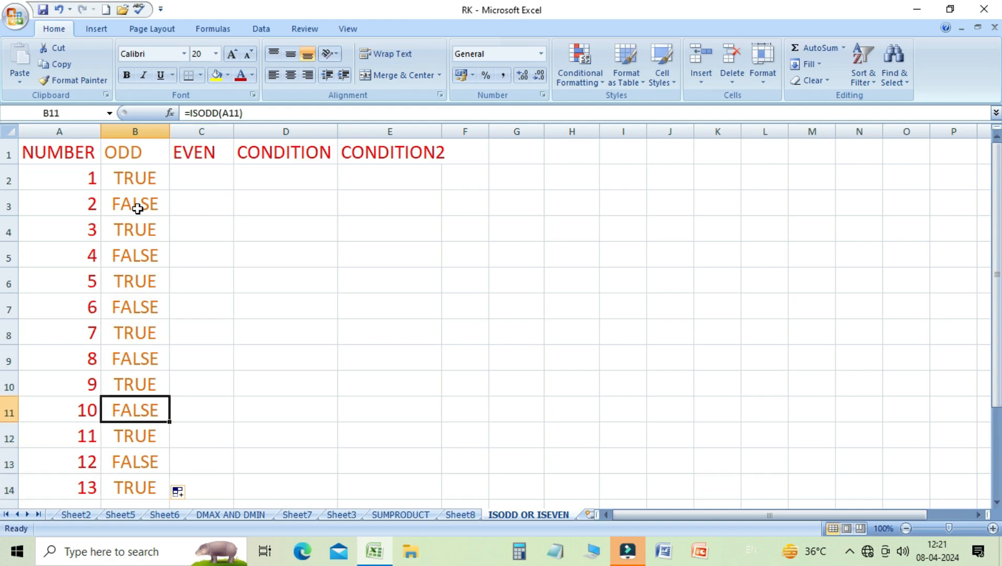
key("Up")
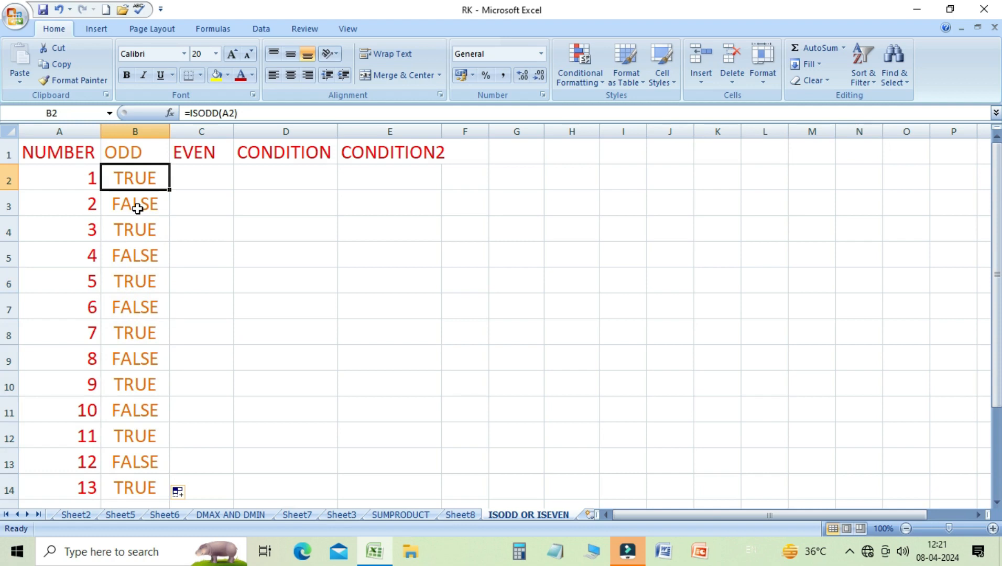
- Enter =ISEVEN(A2) in cell C2 and fill the formula down the EVEN column to row 14
key("Right")
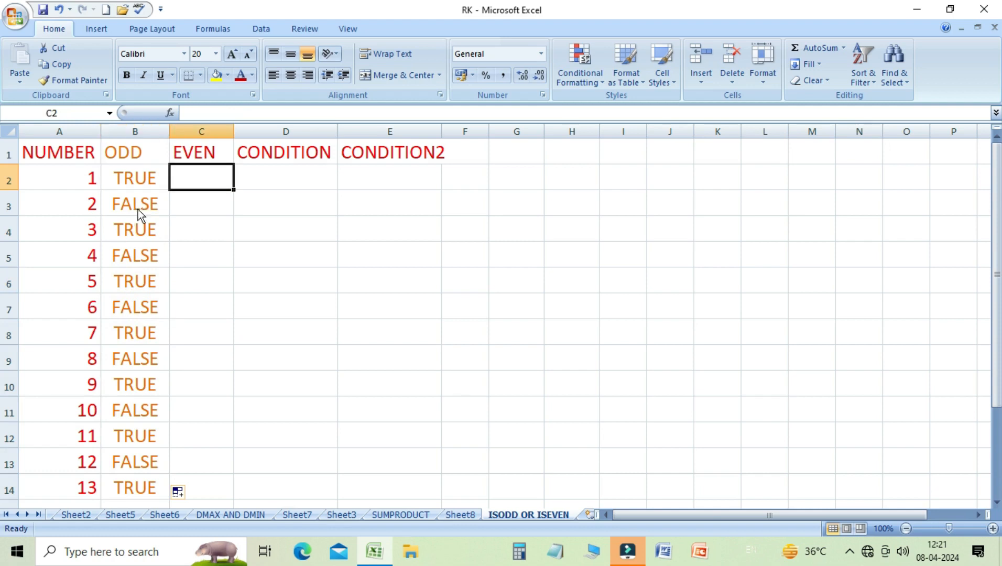
type("=IS")
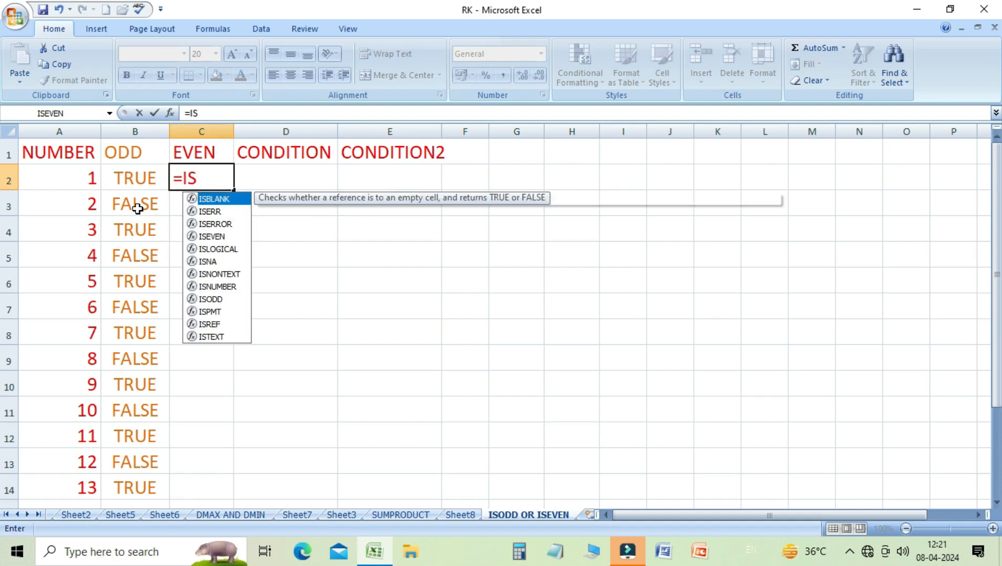
type("EC")
key("BackSpace")
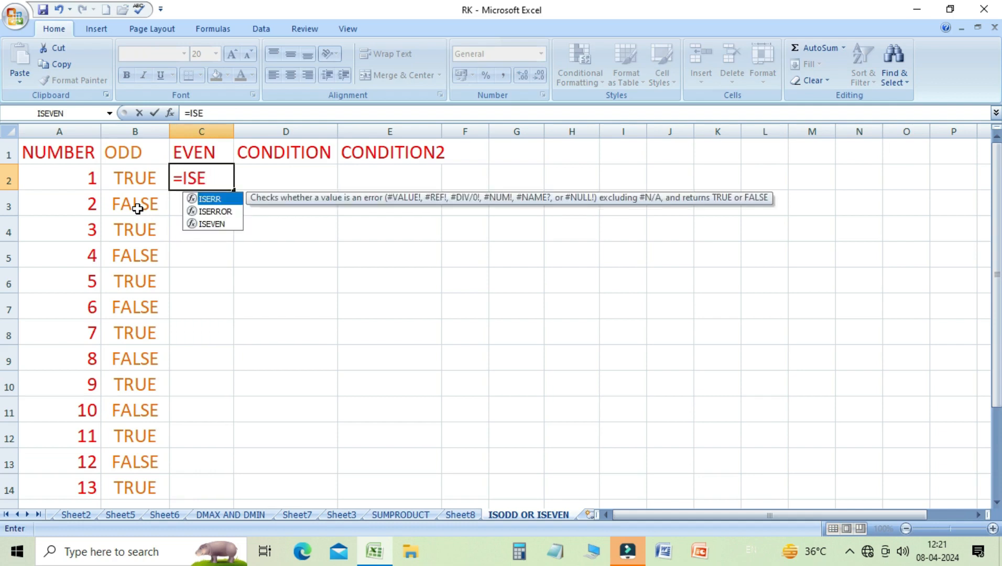
type("VE")
type("N(")
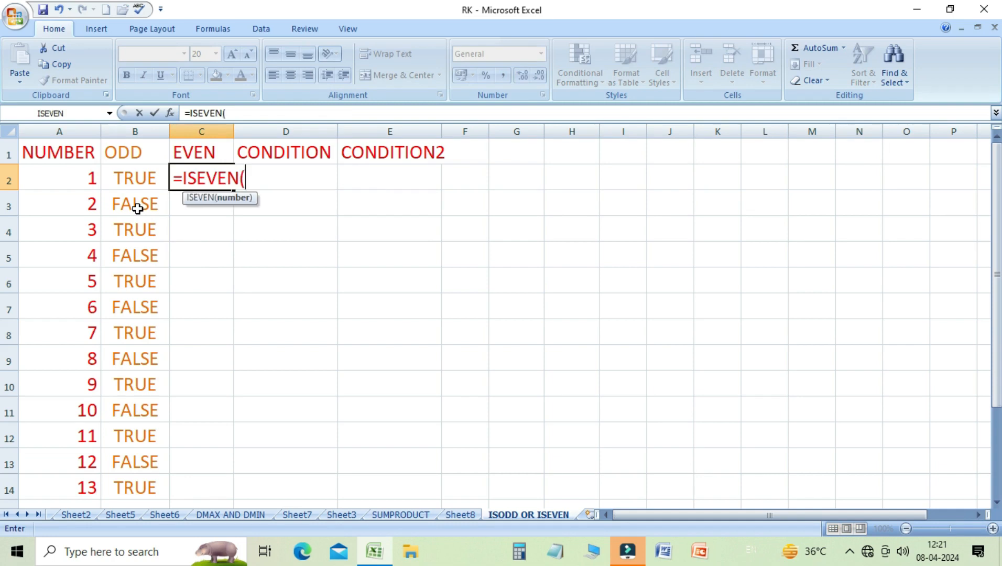
left_click(90, 179)
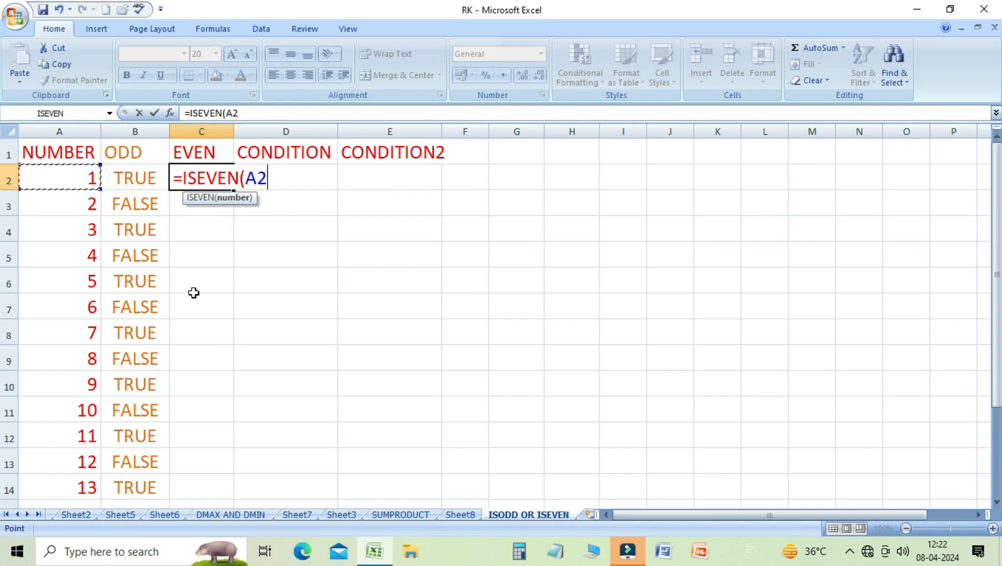
type(")")
key("Return")
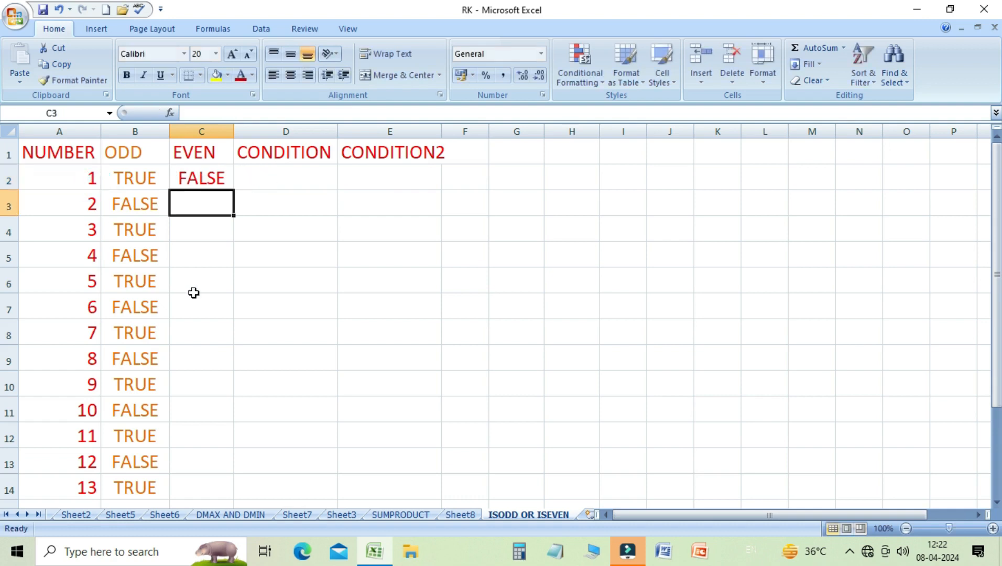
key("Up")
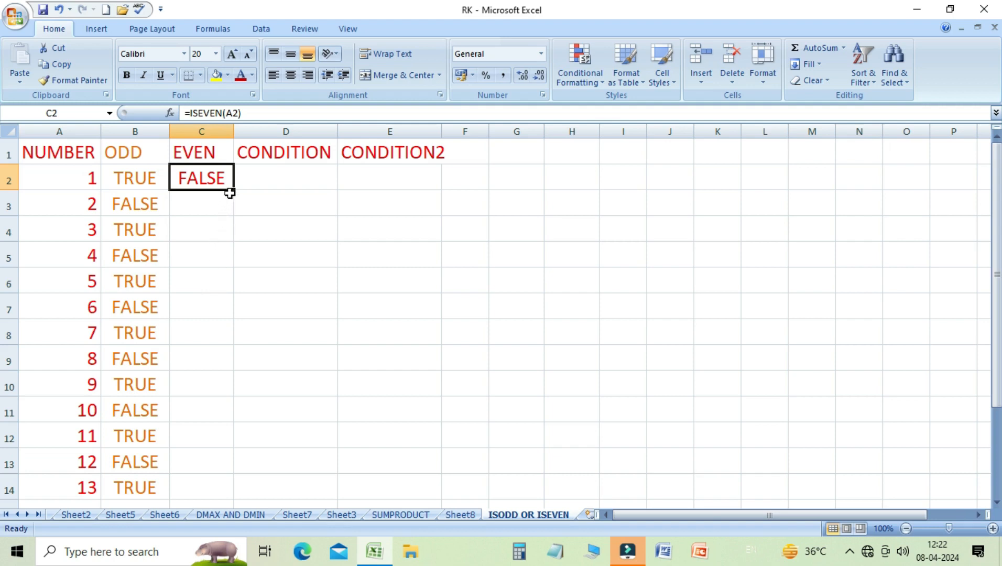
left_click_drag(230, 194, 224, 487)
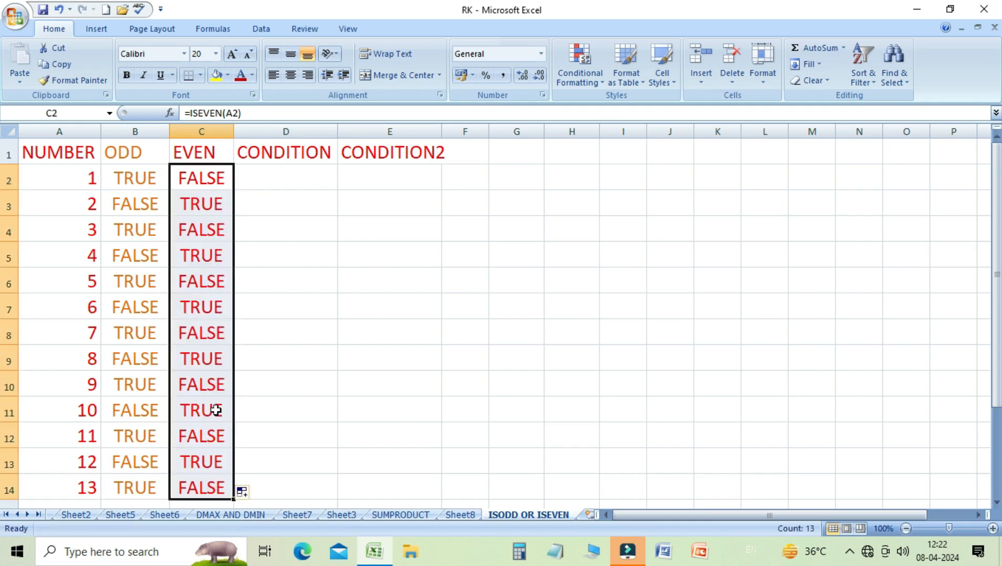
- Step through the EVEN column cells to review each copied ISEVEN formula
key("Down")
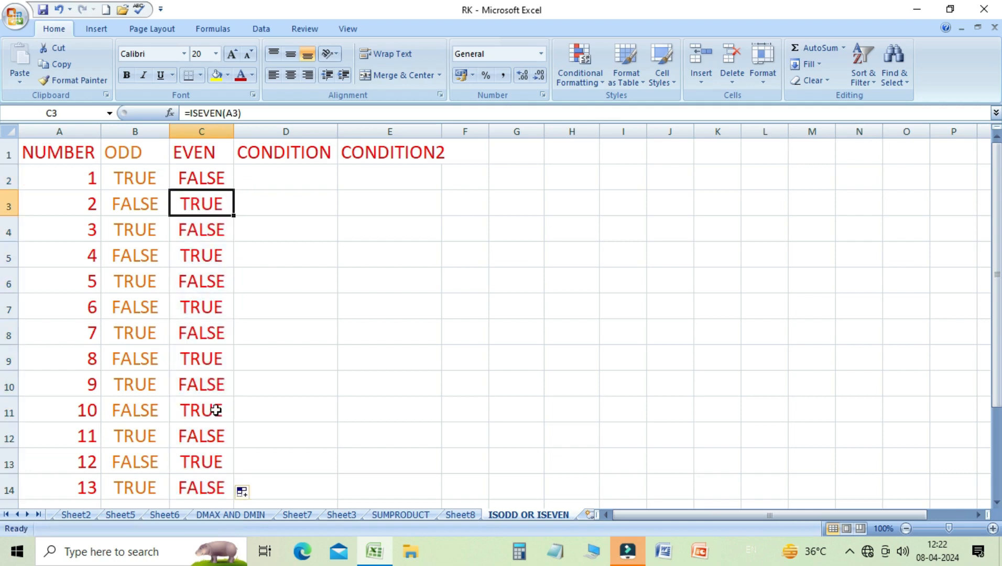
key("Left")
key("Right")
key("Down")
key("Down")
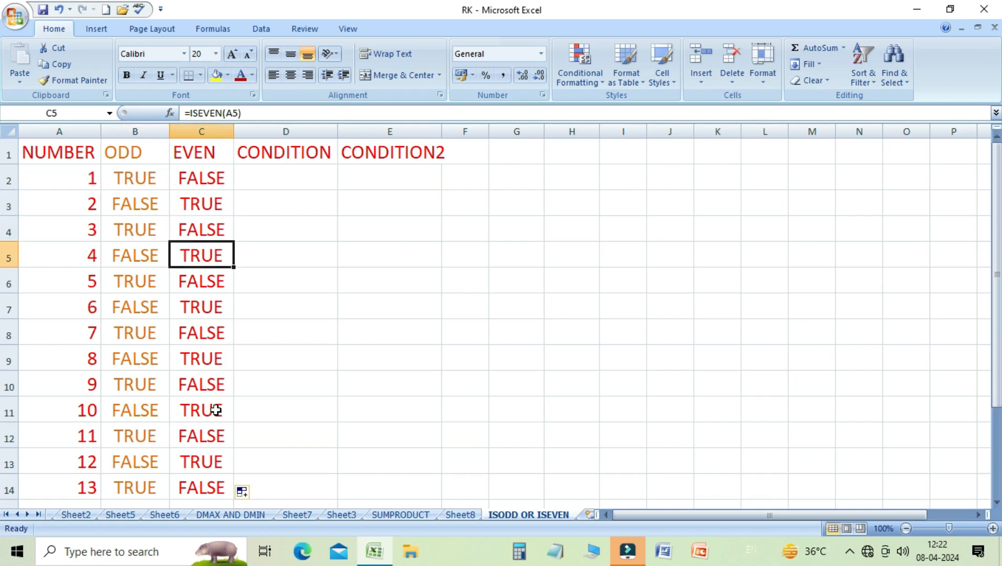
key("Down")
key("Down")
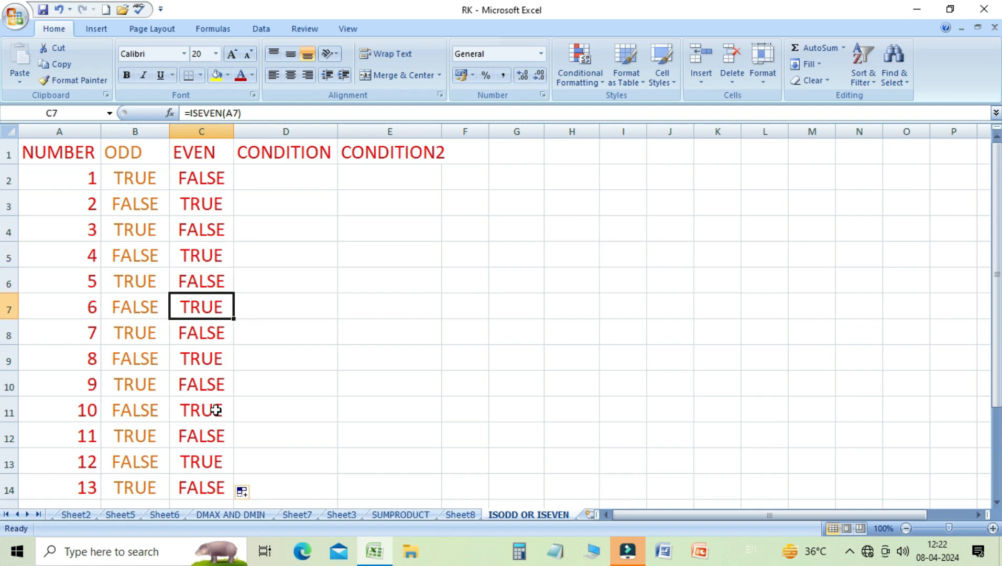
key("Down")
key("Down")
key("Down")
key("Down")
key("Down")
key("Down")
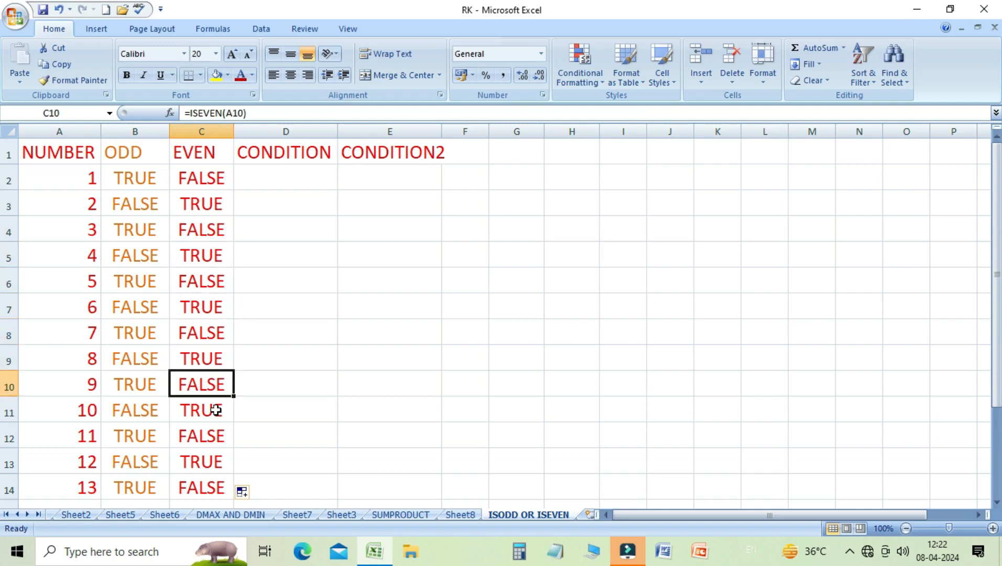
key("Down")
key("Up")
key("Up")
key("Up")
key("Up")
key("Up")
key("Up")
key("Up")
key("Up")
key("Up")
key("Up")
key("Up")
key("Up")
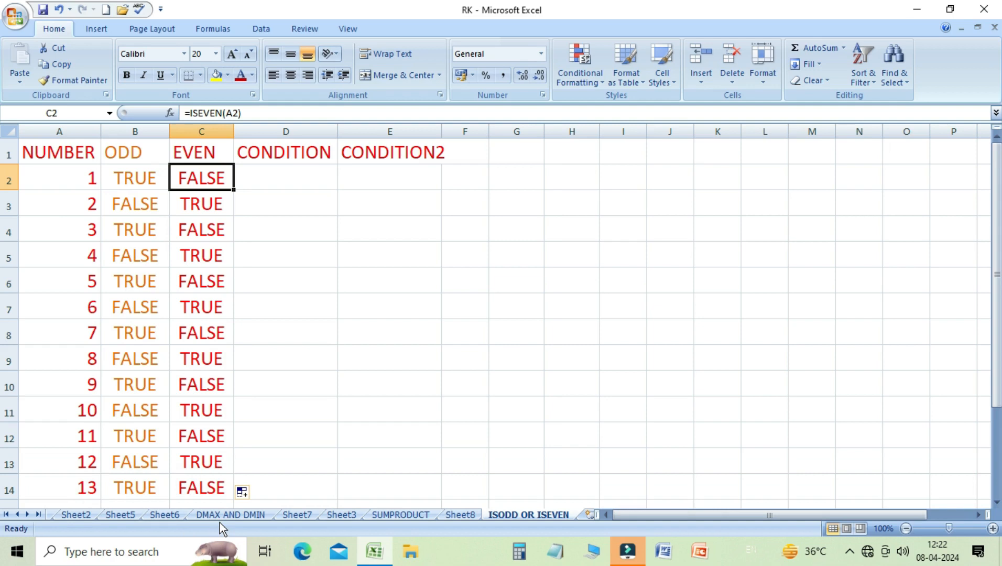
- Enter =IF(ISODD(A2),"ODD","EVEN") in cell D2 and fill the formula down the CONDITION column to row 14
left_click(281, 179)
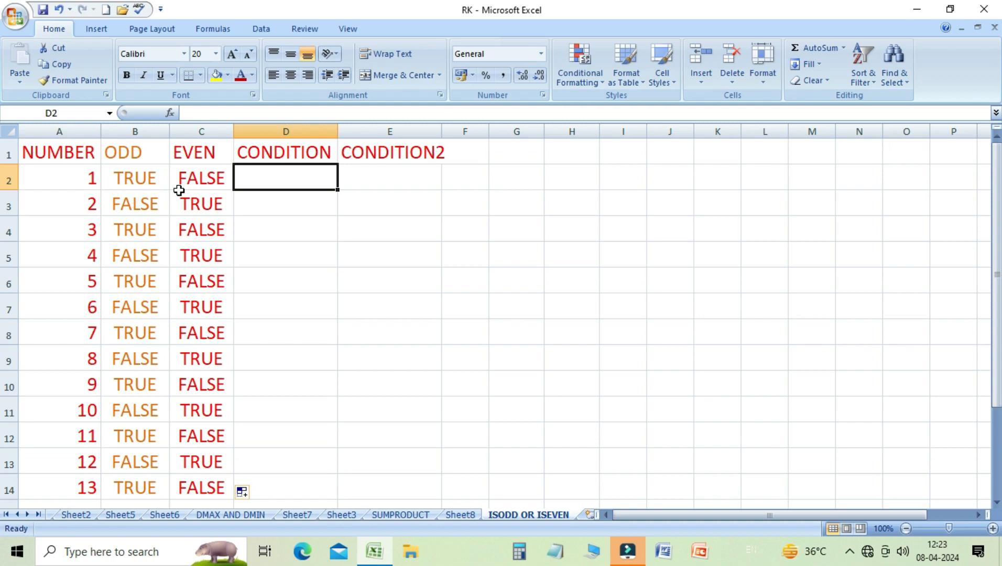
type("=IF")
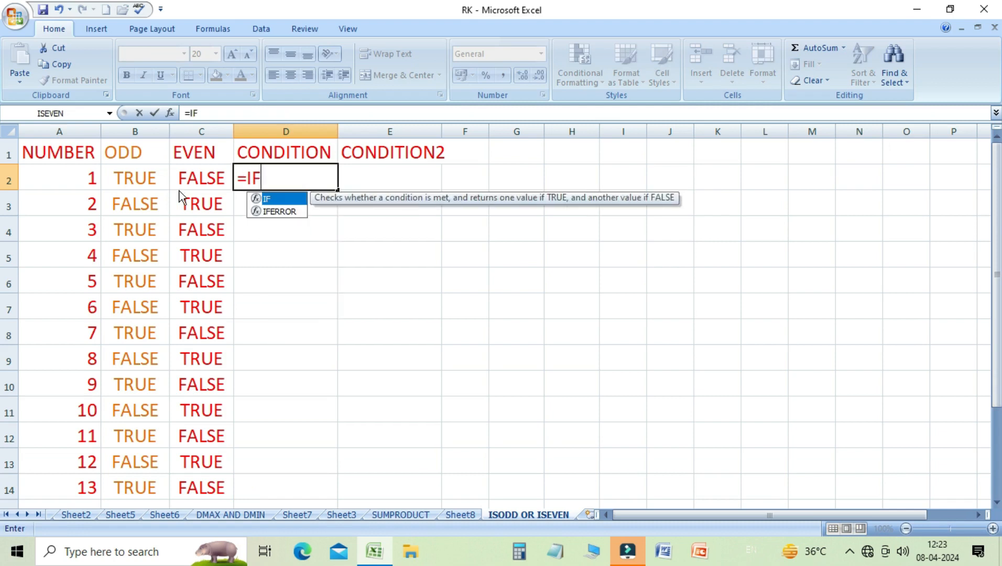
type("(")
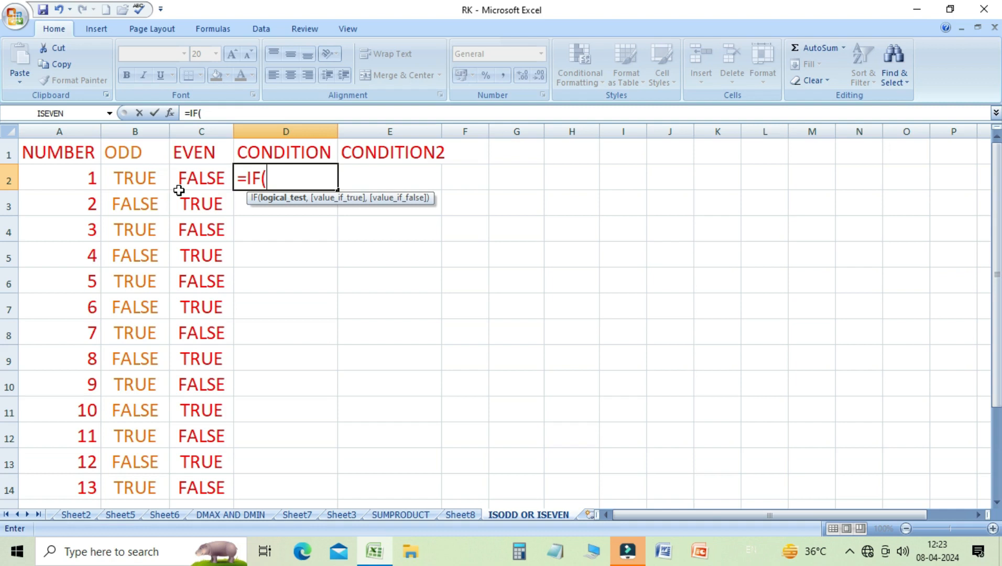
type("IS")
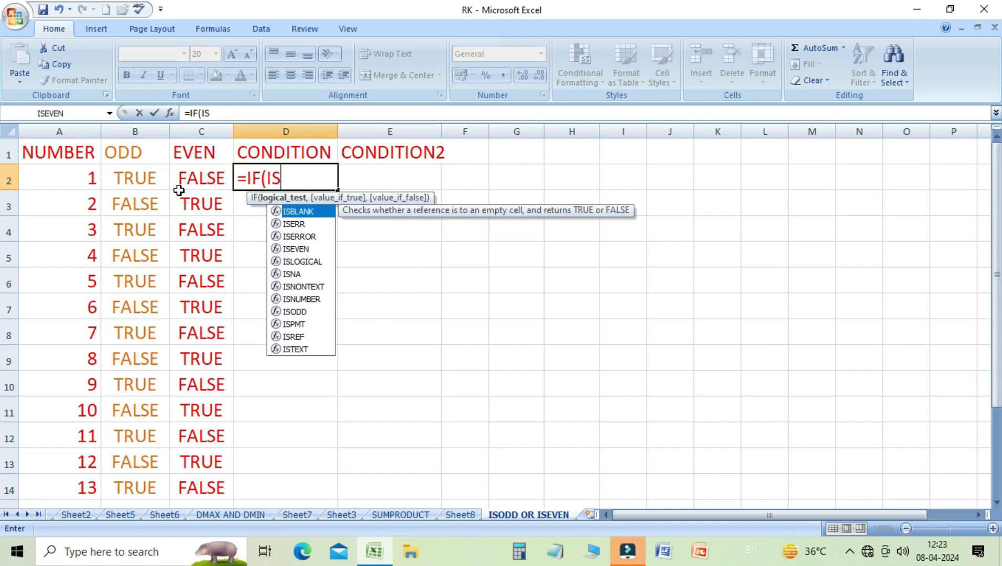
type("ODD")
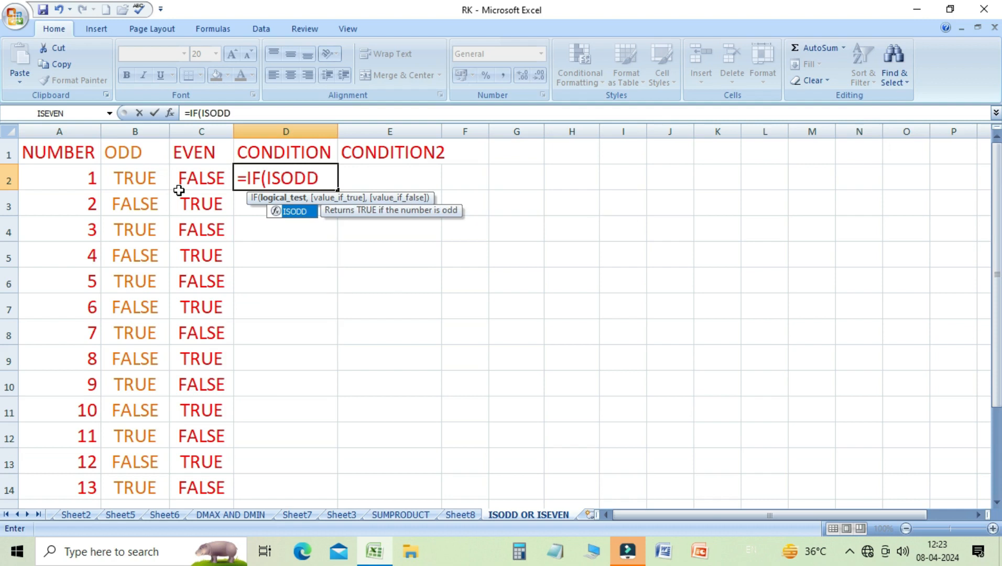
type("(")
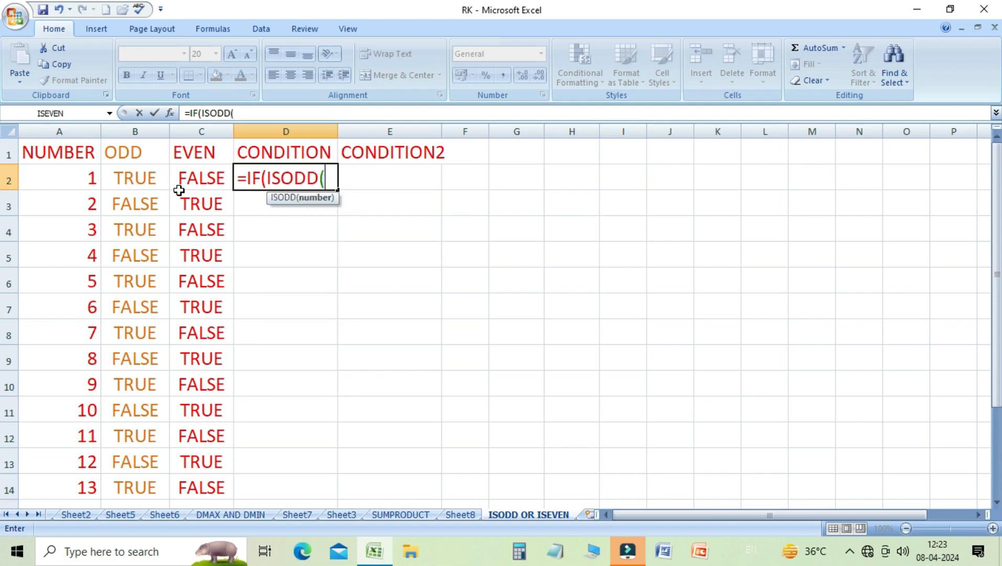
left_click(85, 181)
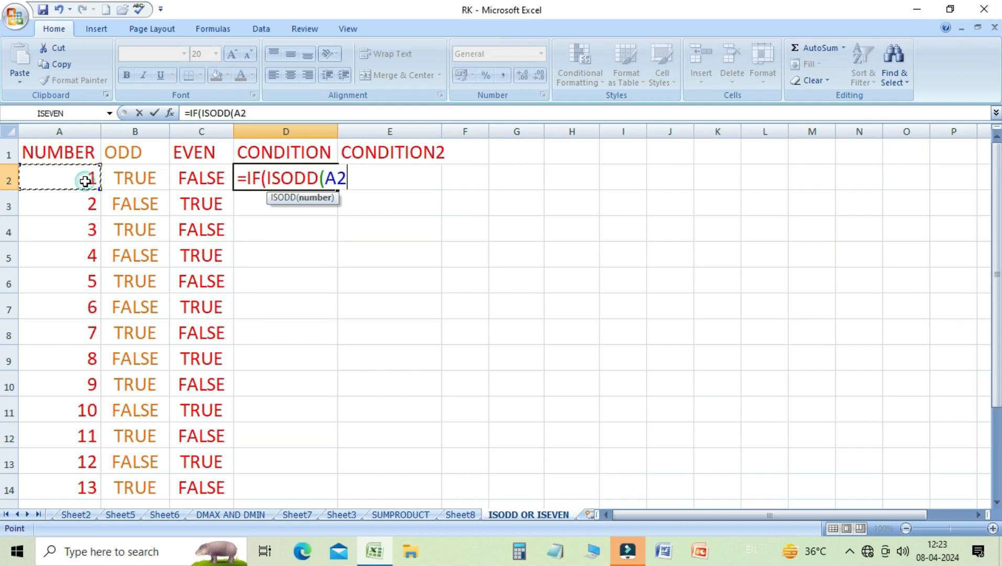
type("),")
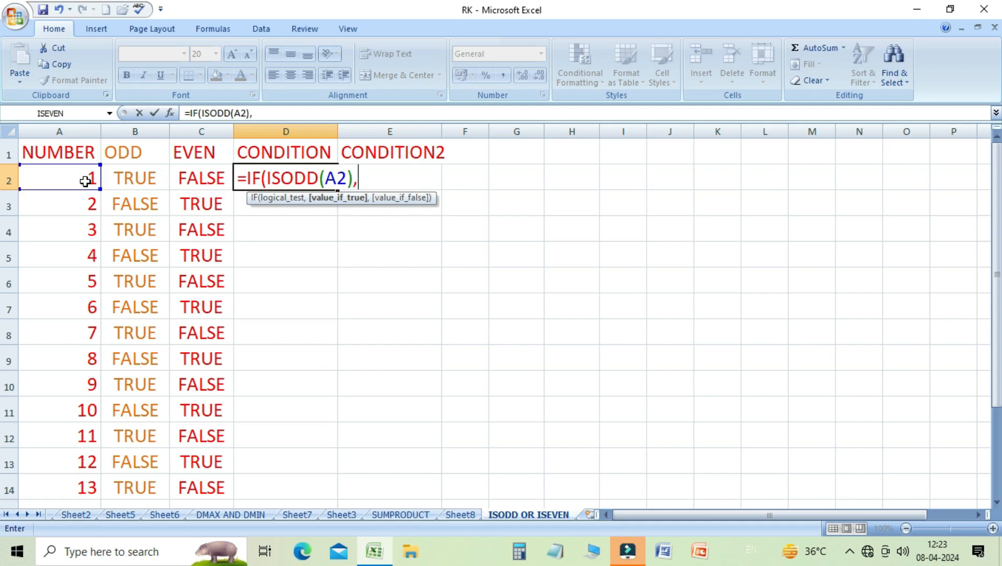
type("\"ODD\",")
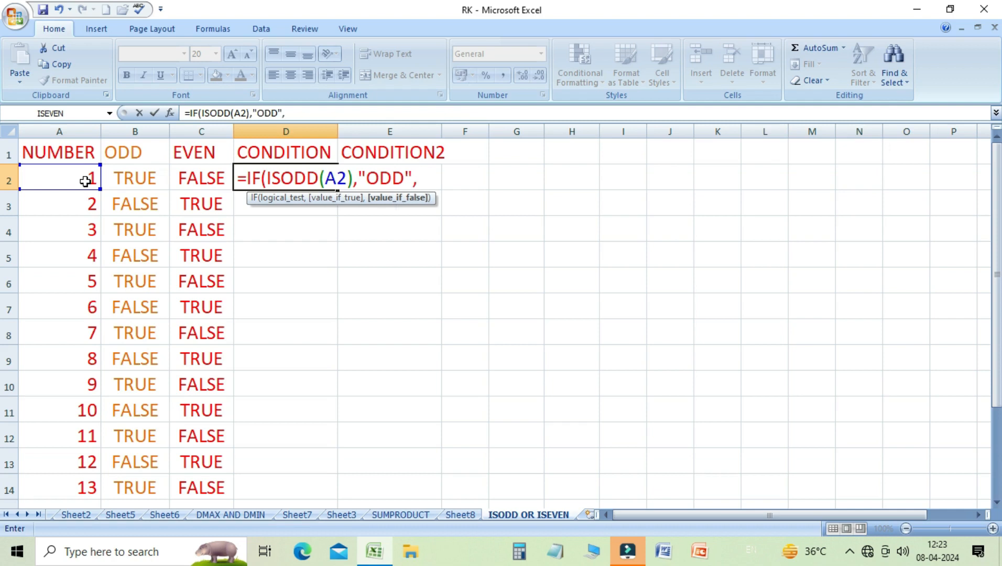
type("\"EVEN\"")
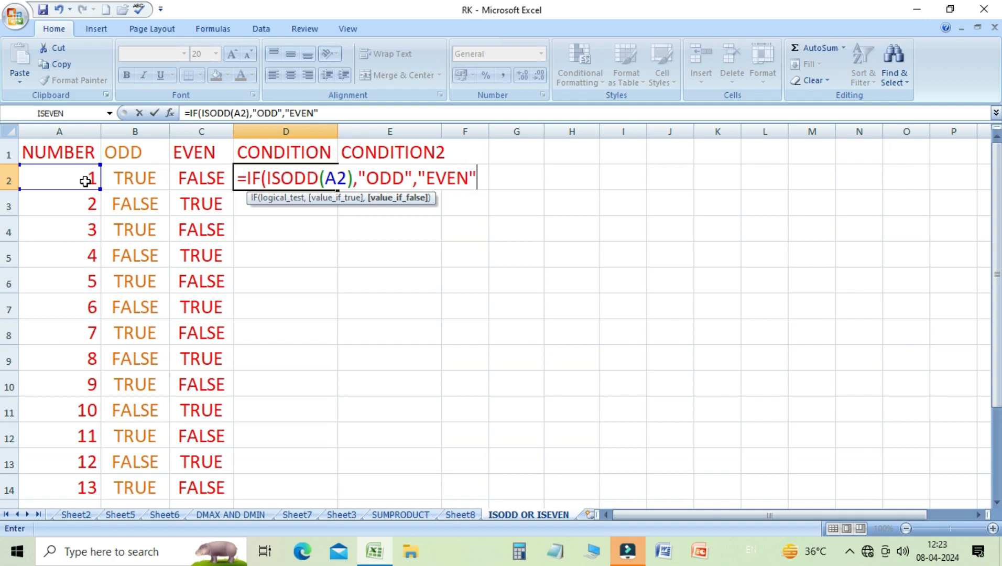
type(")")
key("Return")
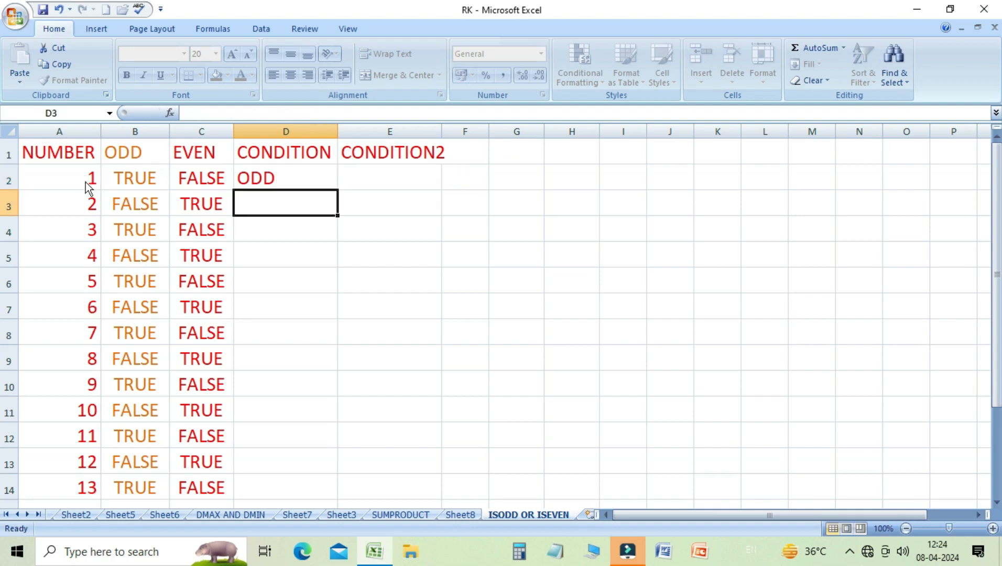
key("Up")
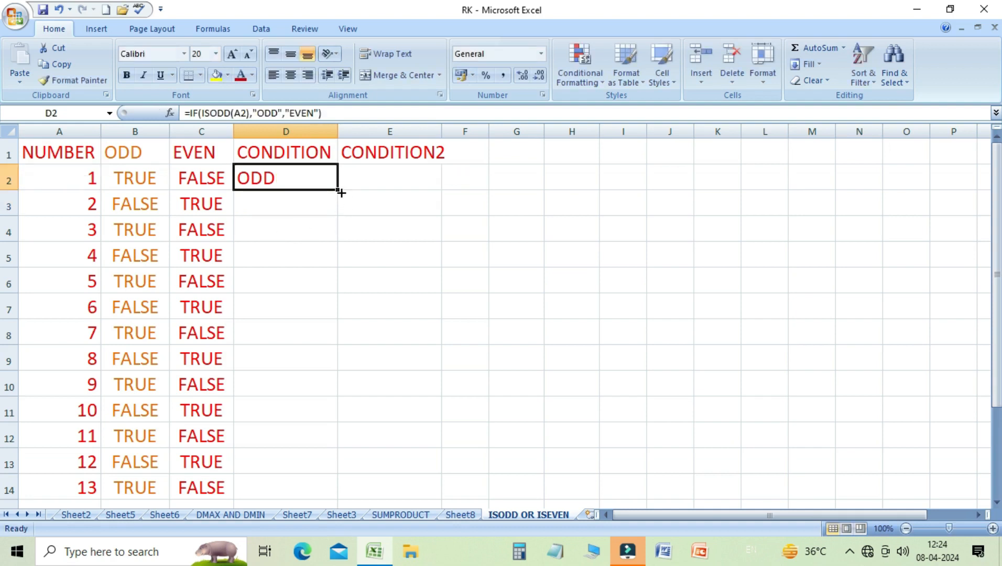
left_click_drag(338, 192, 311, 496)
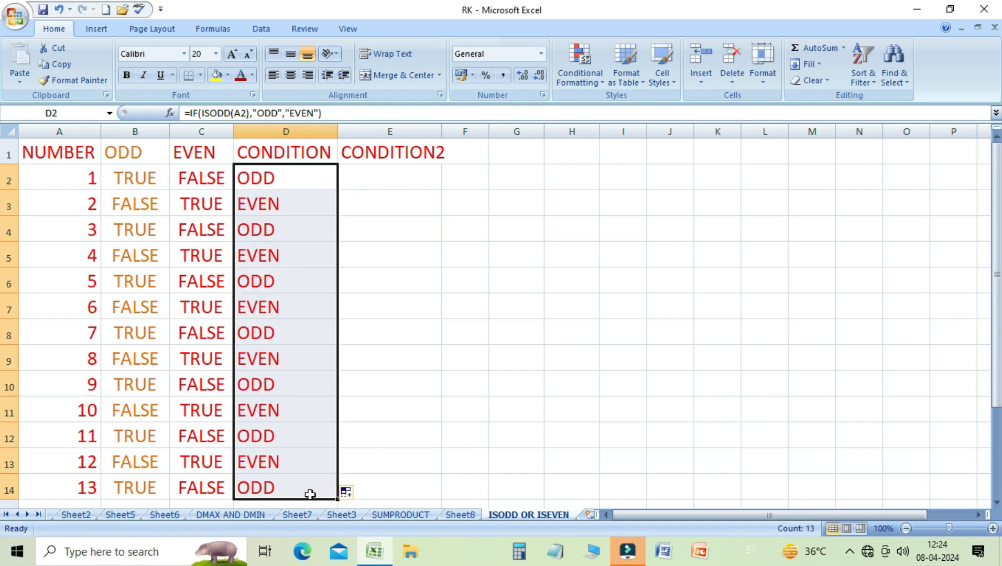
- Step through the CONDITION column cells to review each copied IF formula
left_click(261, 186)
key("Down")
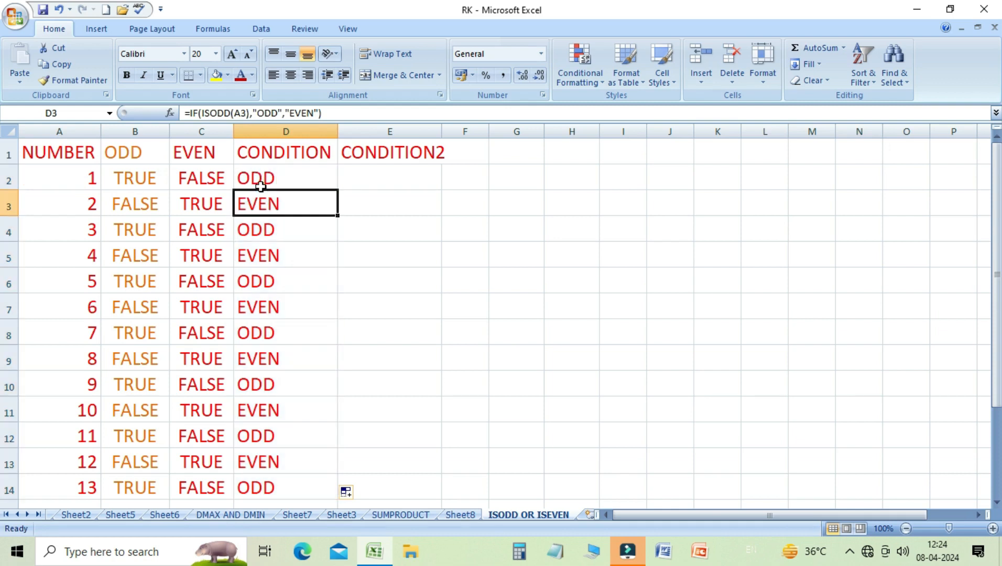
key("Down")
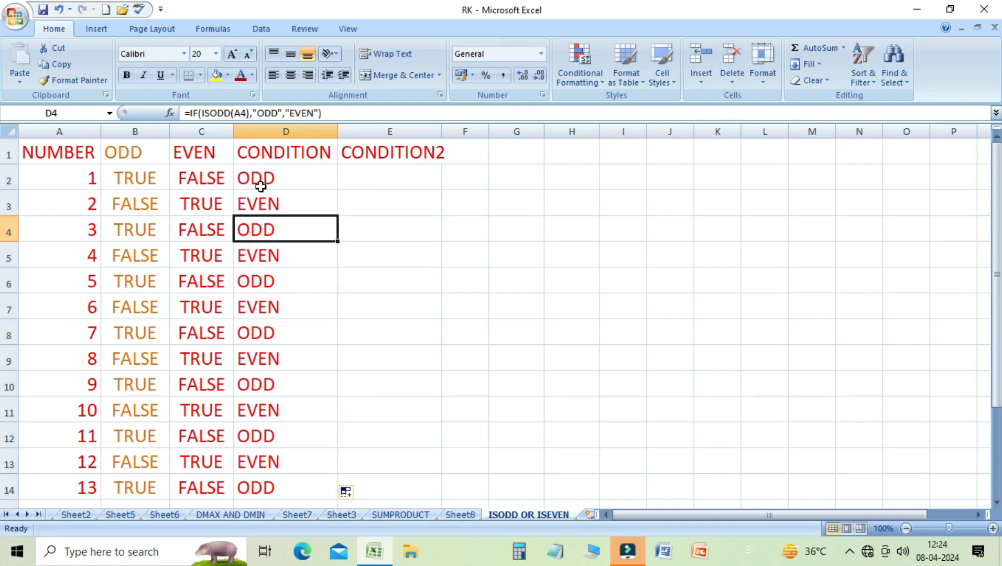
key("Up")
key("Up")
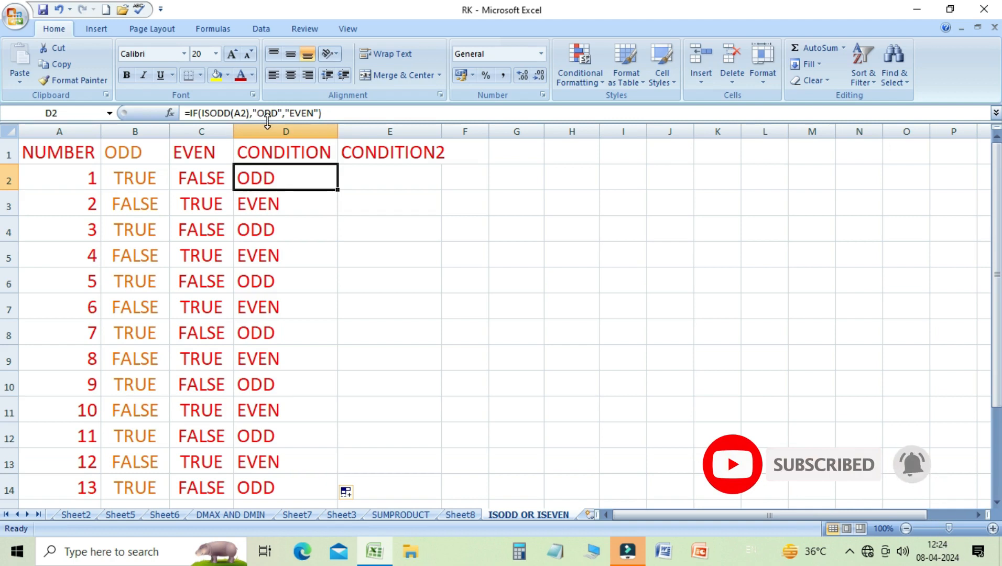
key("Down")
key("Down")
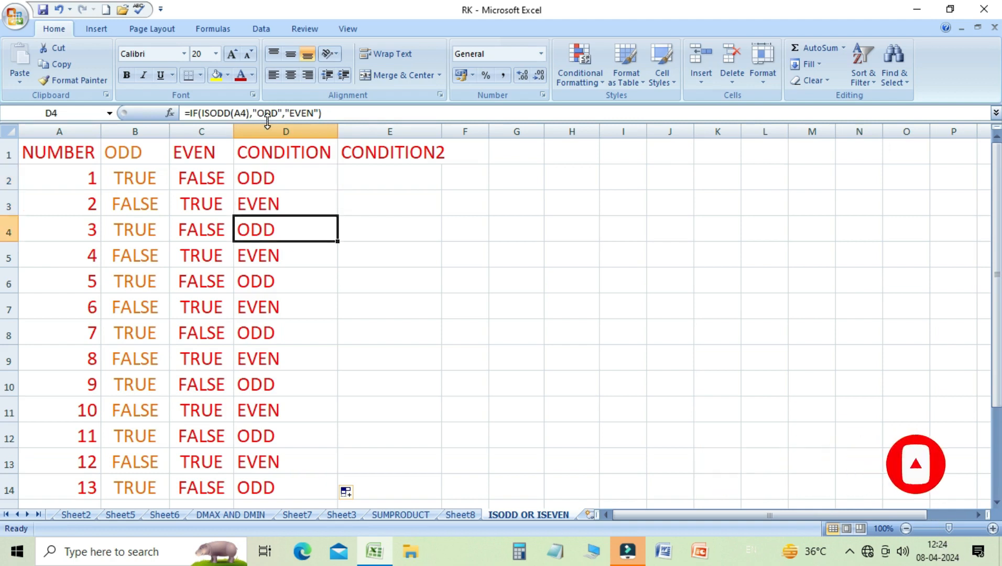
key("Down")
key("Down")
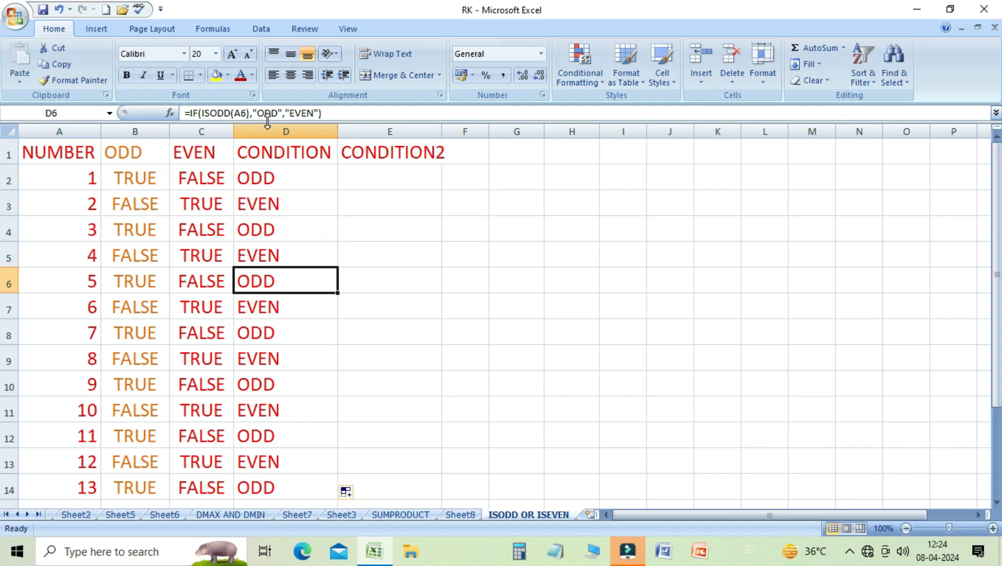
key("Down")
key("Down")
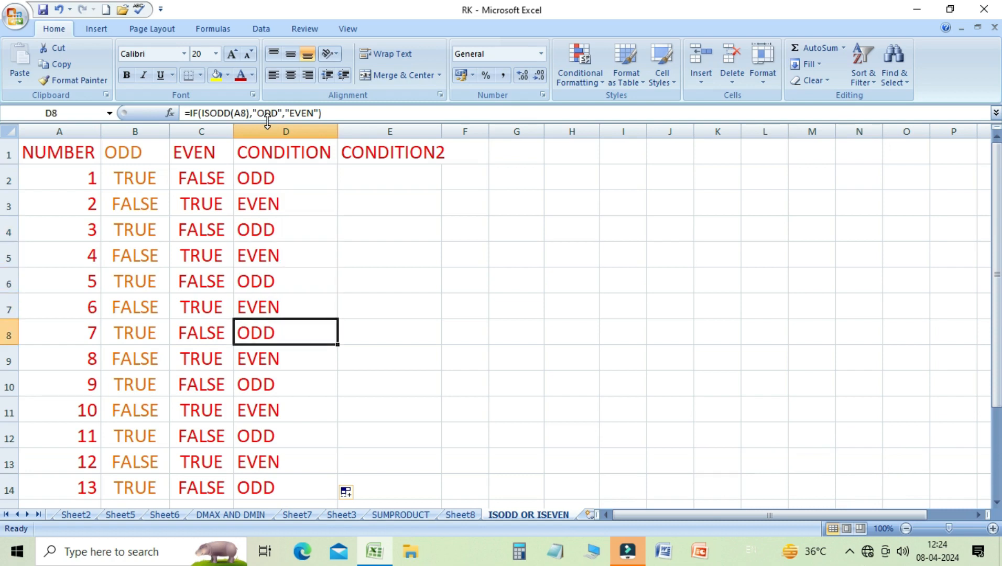
key("Up")
key("Up")
key("Up")
key("Up")
key("Up")
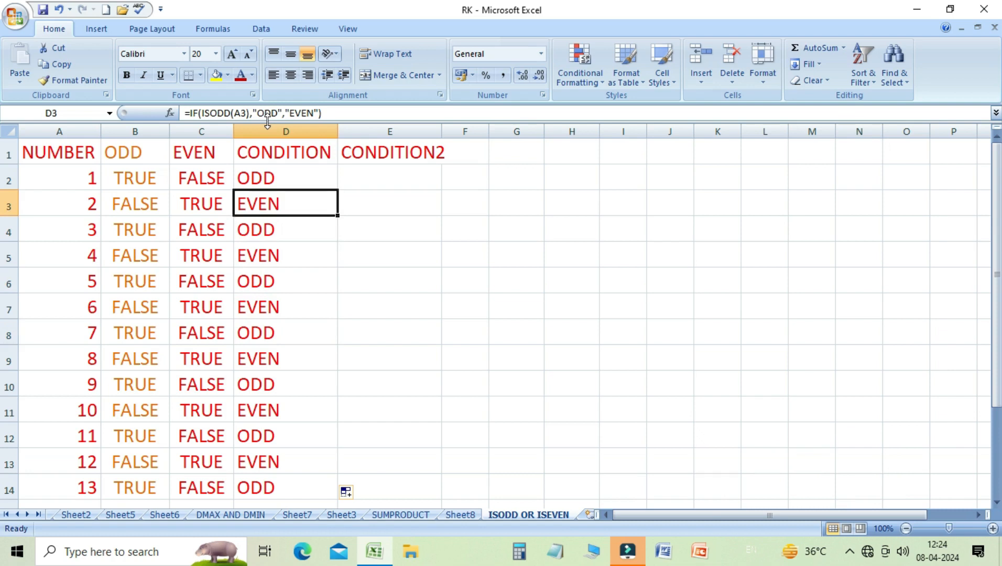
key("Up")
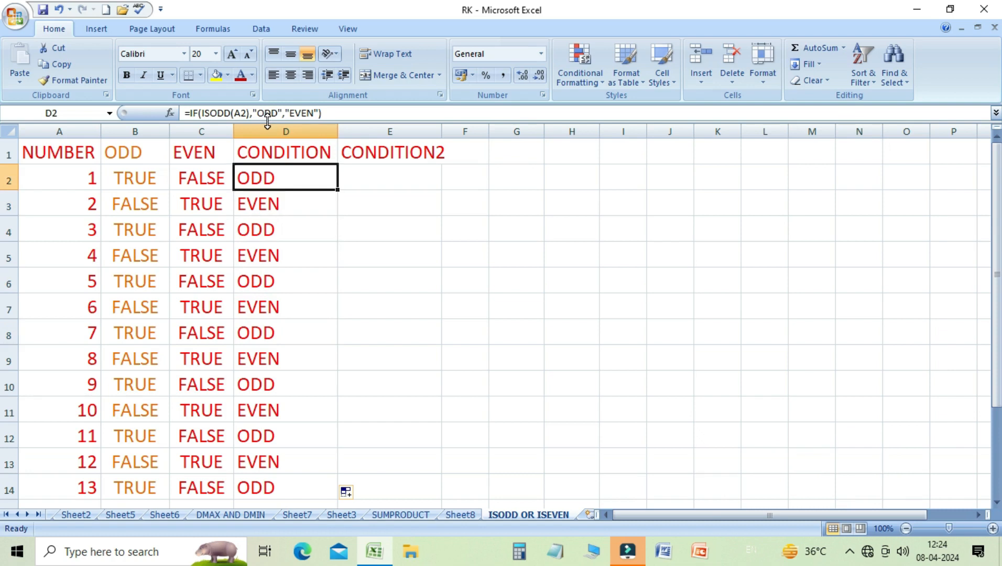
key("Down")
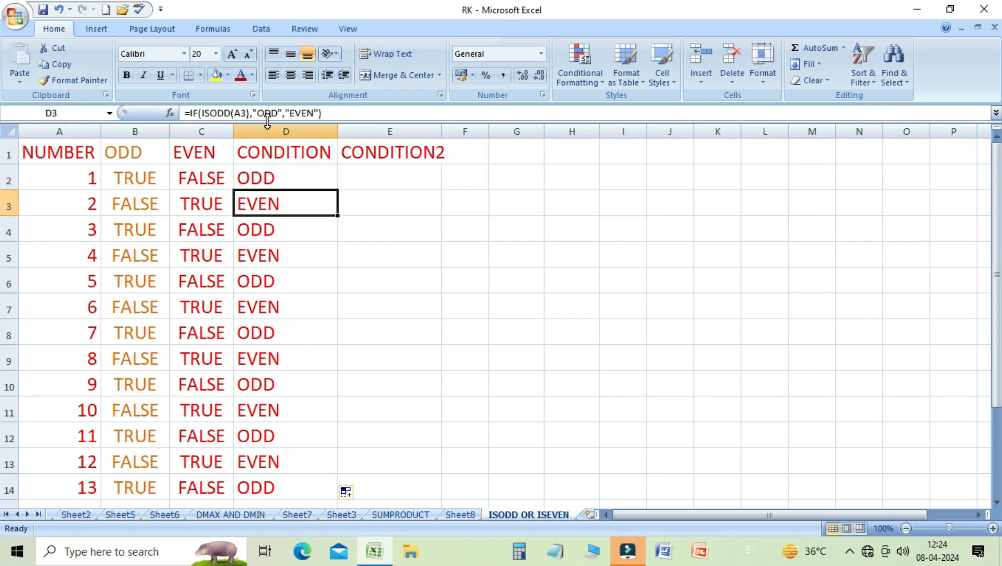
key("Down")
key("Down")
key("Down")
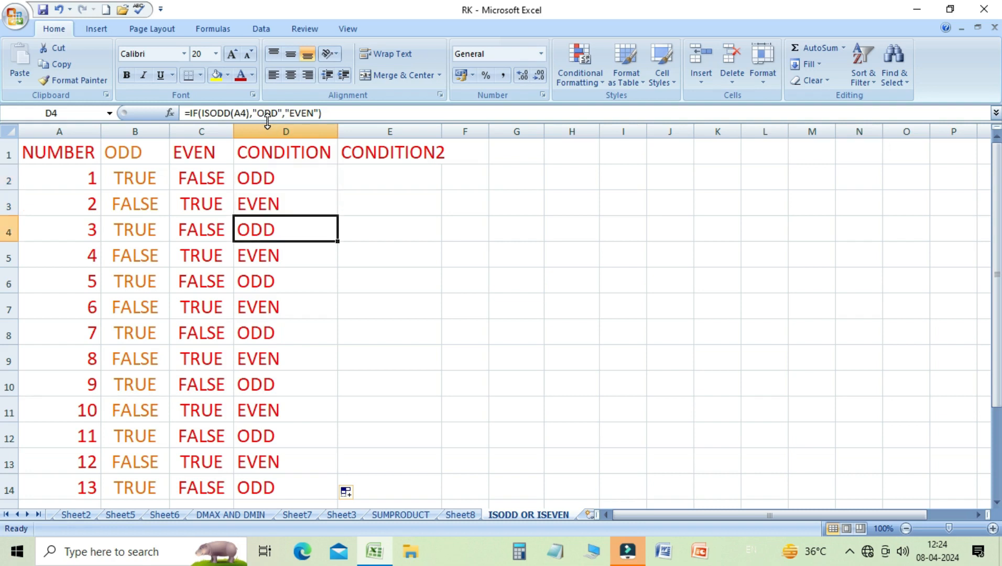
key("Down")
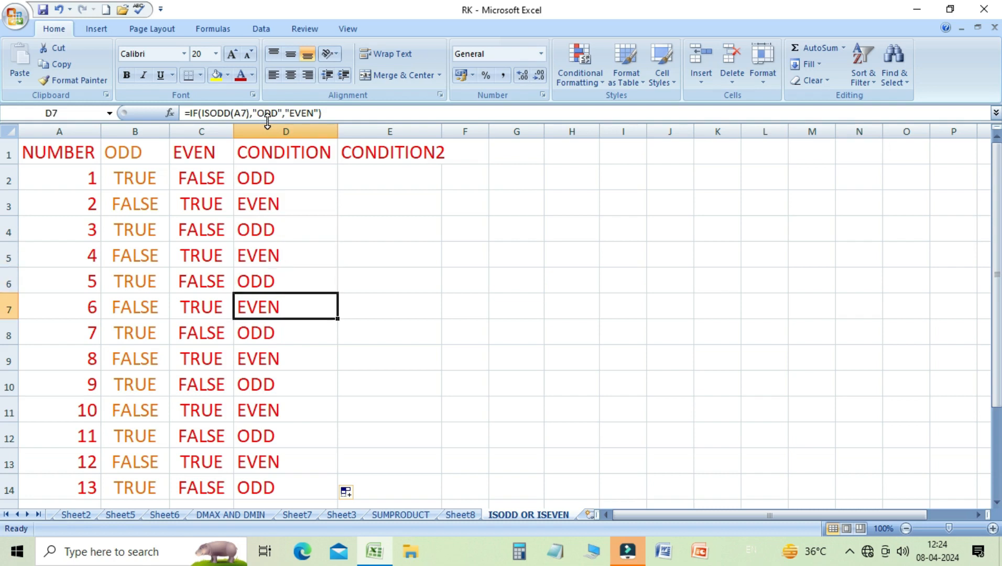
key("Down")
key("Down")
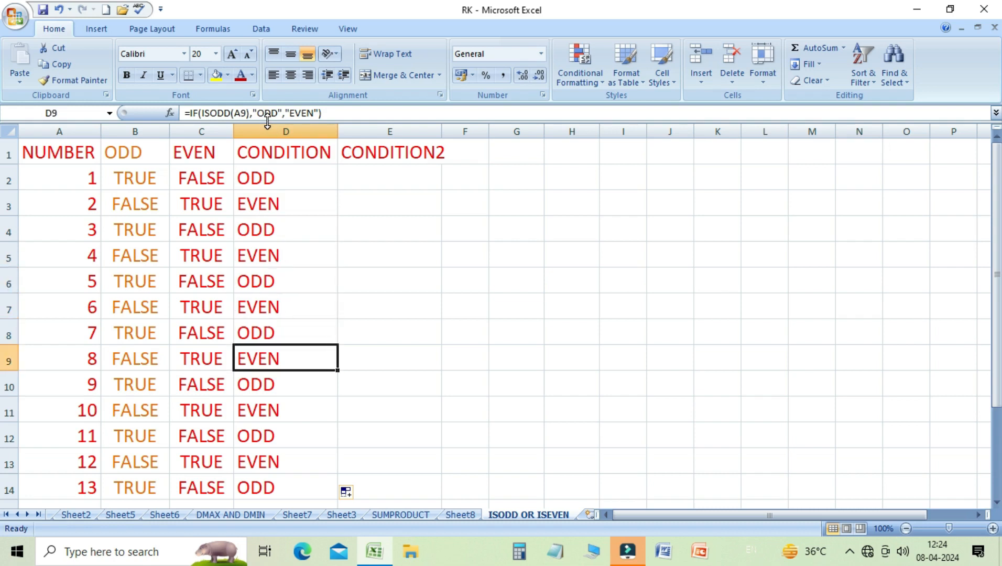
key("Down")
key("Down")
key("Down")
key("Down")
key("Down")
key("Down")
key("Up")
key("Up")
key("Up")
key("Up")
key("Up")
key("Up")
key("Up")
key("Up")
key("Up")
key("Up")
key("Up")
key("Up")
key("Up")
key("Up")
key("Down")
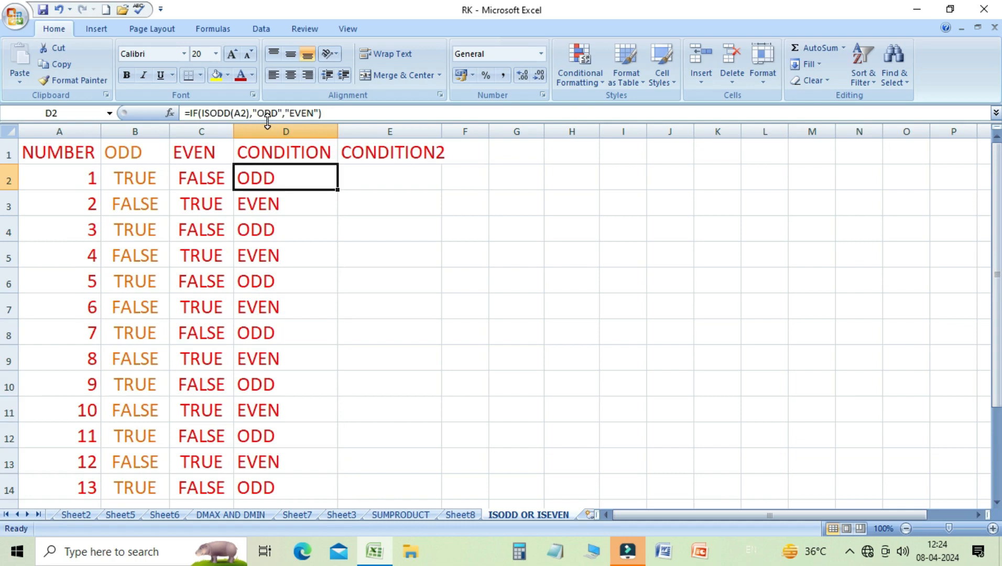
- Enter =IF(ISODD(A2),"GROUP A","GROPUP B") in cell E2 and fill the formula down the CONDITION2 column to row 14
key("Right")
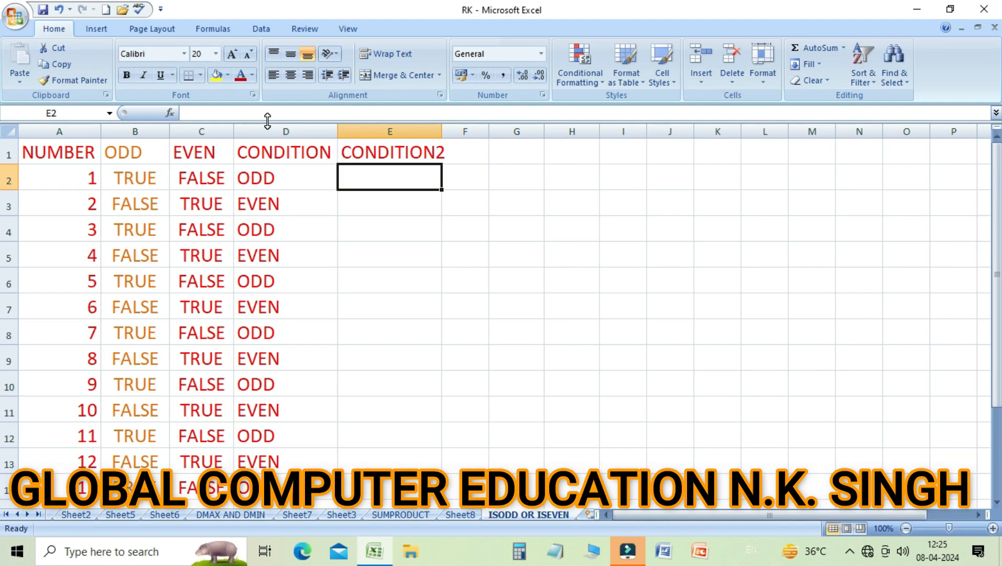
type("=I")
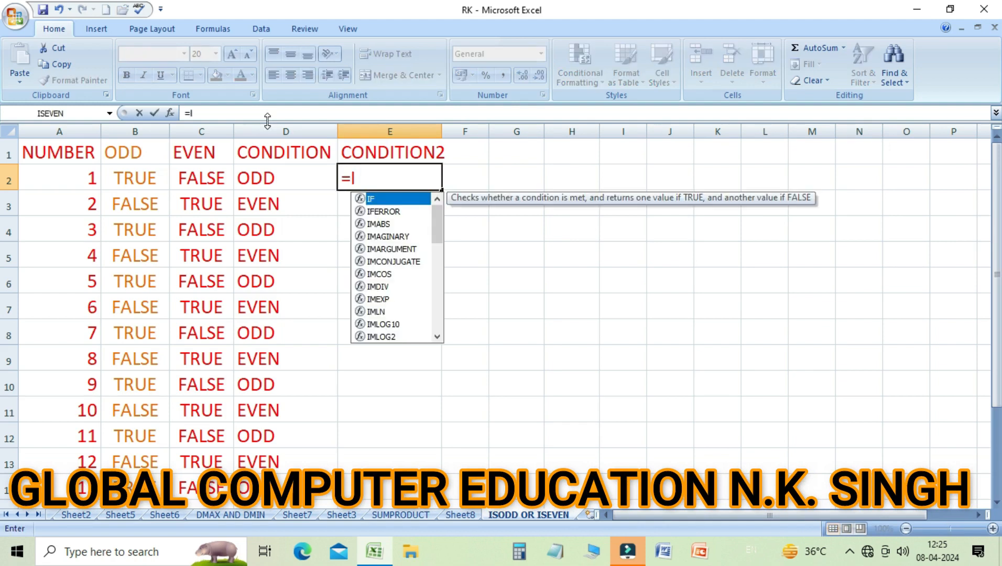
type("F")
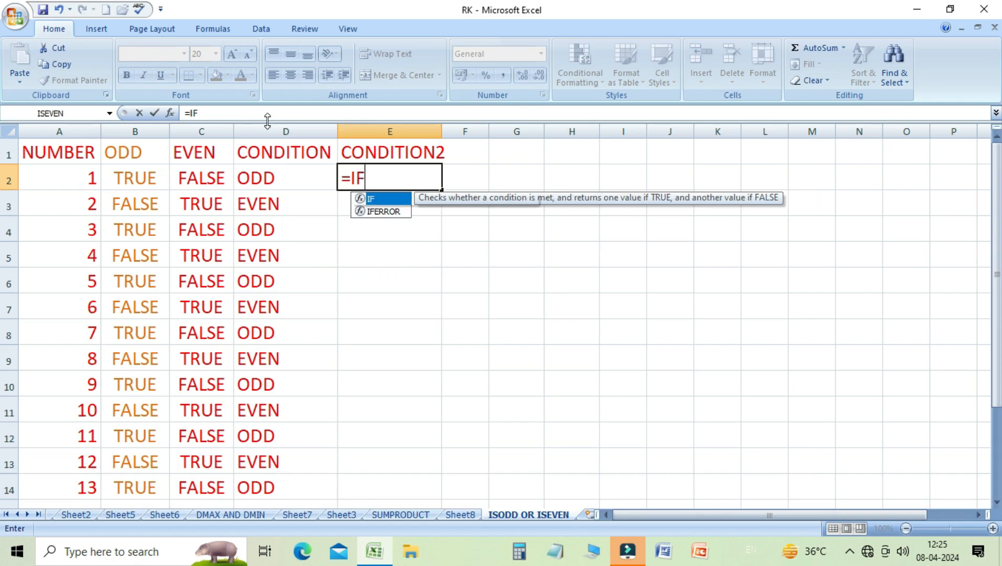
type("(")
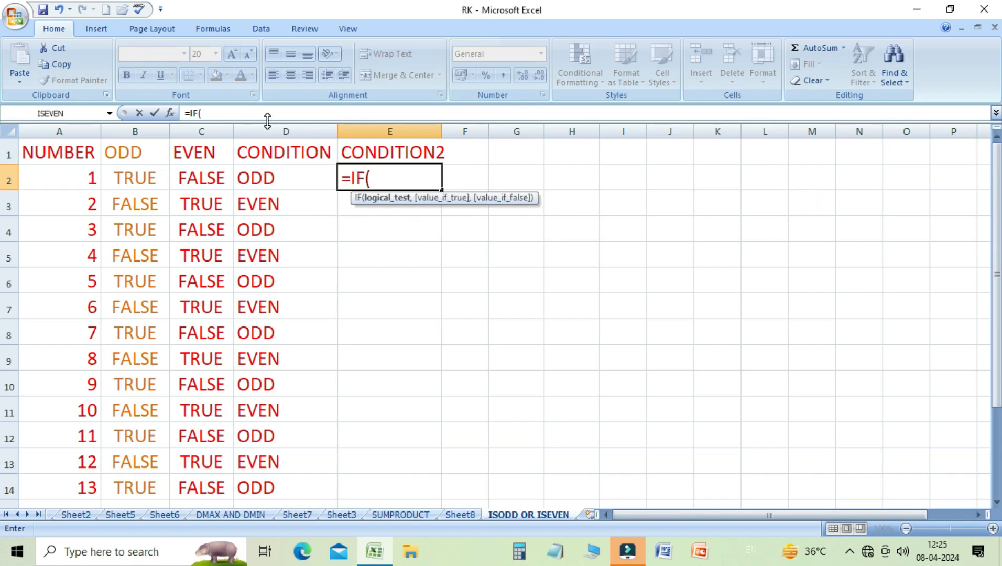
type("ISODD")
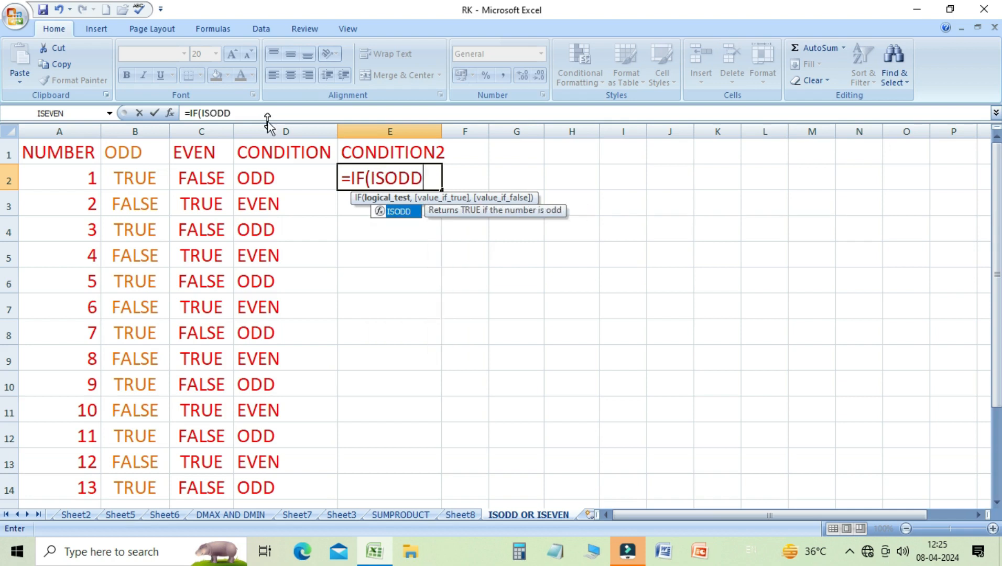
type("(")
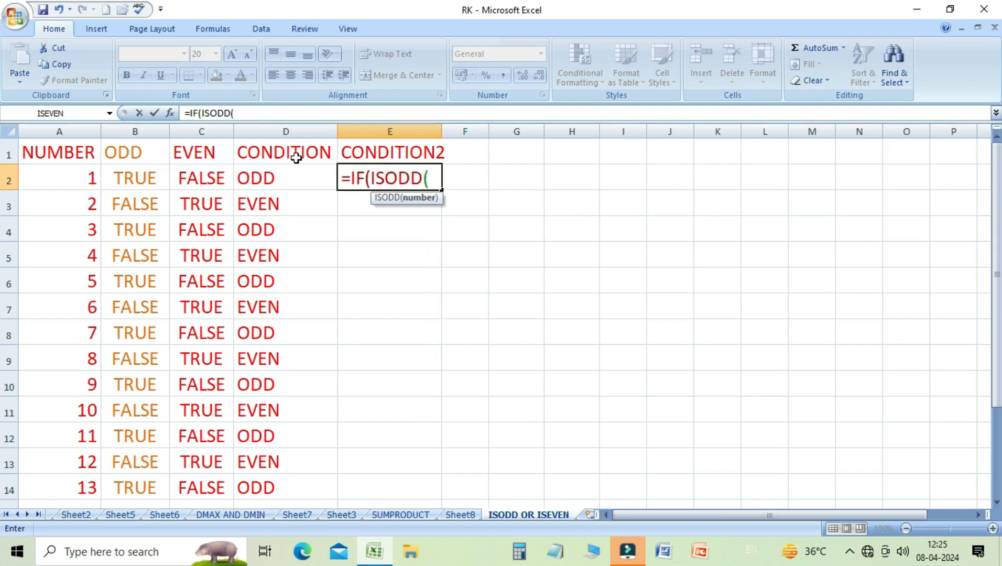
left_click(83, 183)
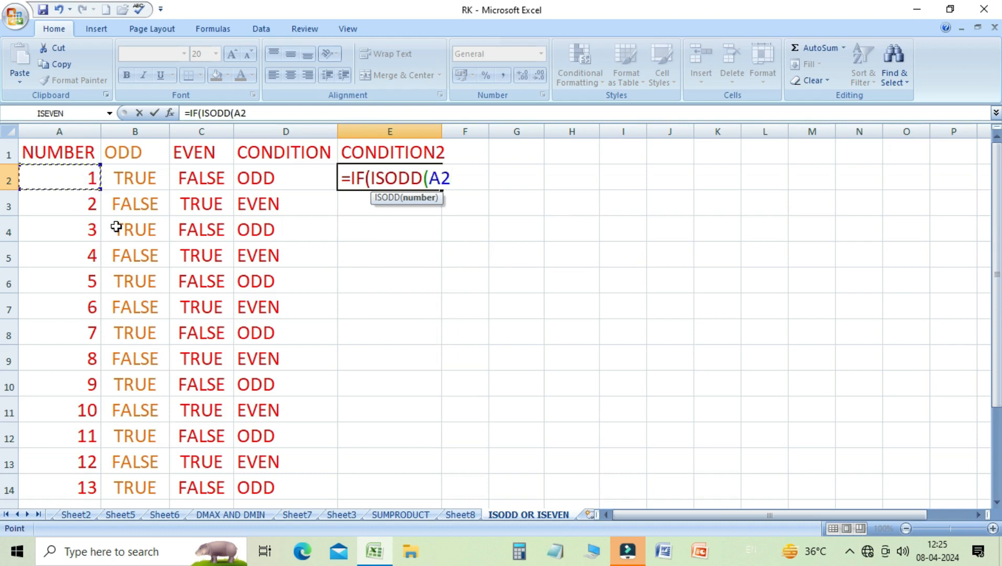
type(")")
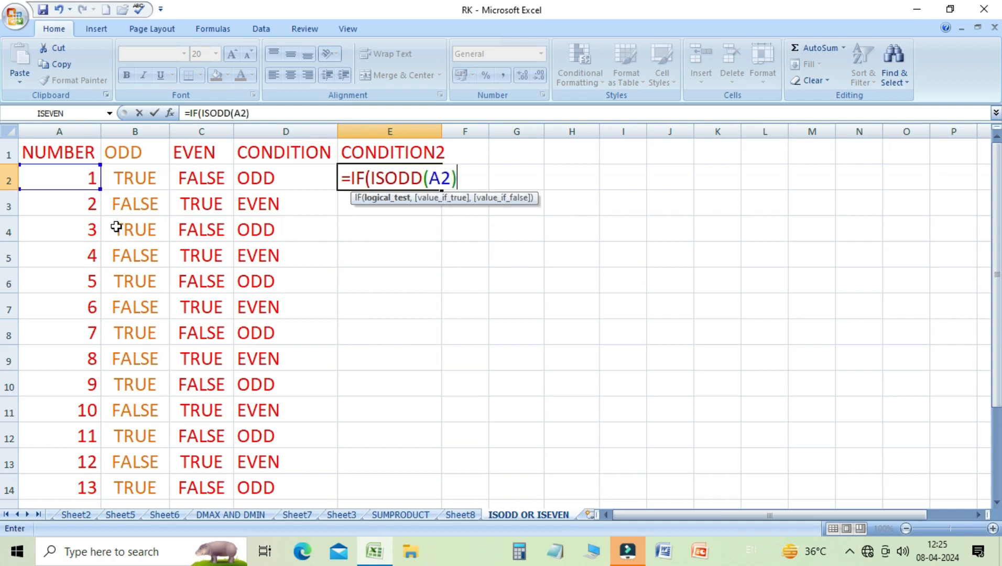
type(",\"GROUP ")
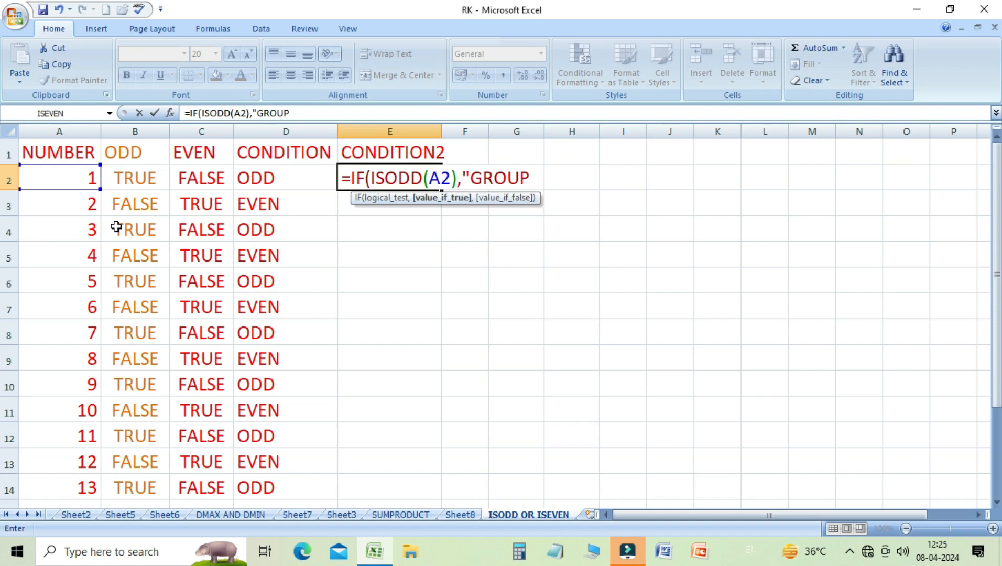
type("A\",\"GROPU")
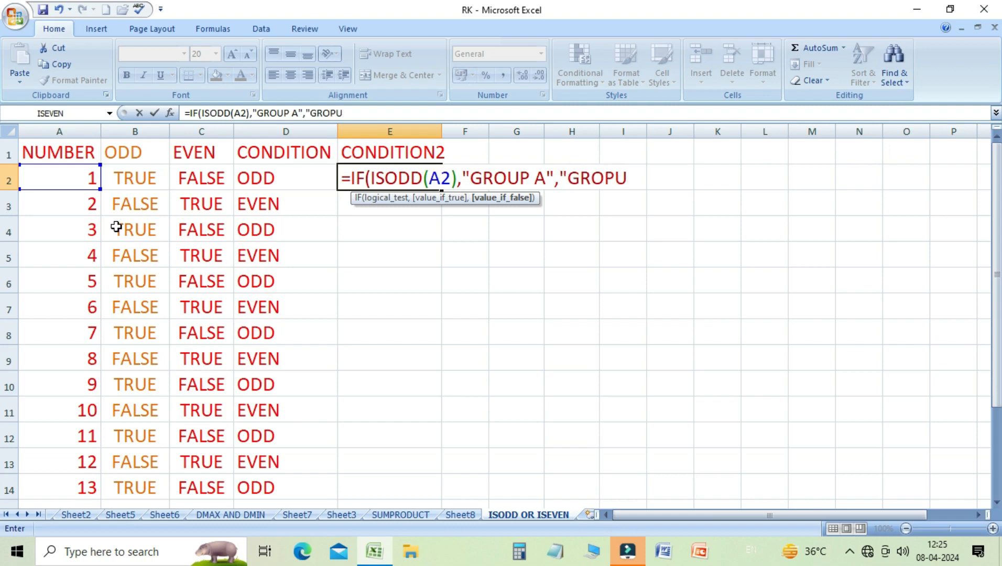
type("P B\")")
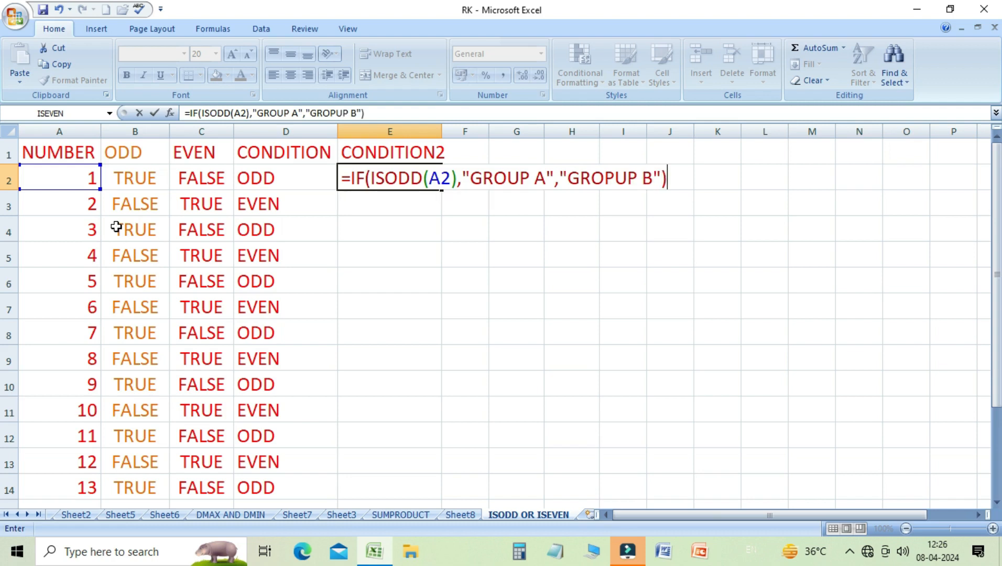
key("Return")
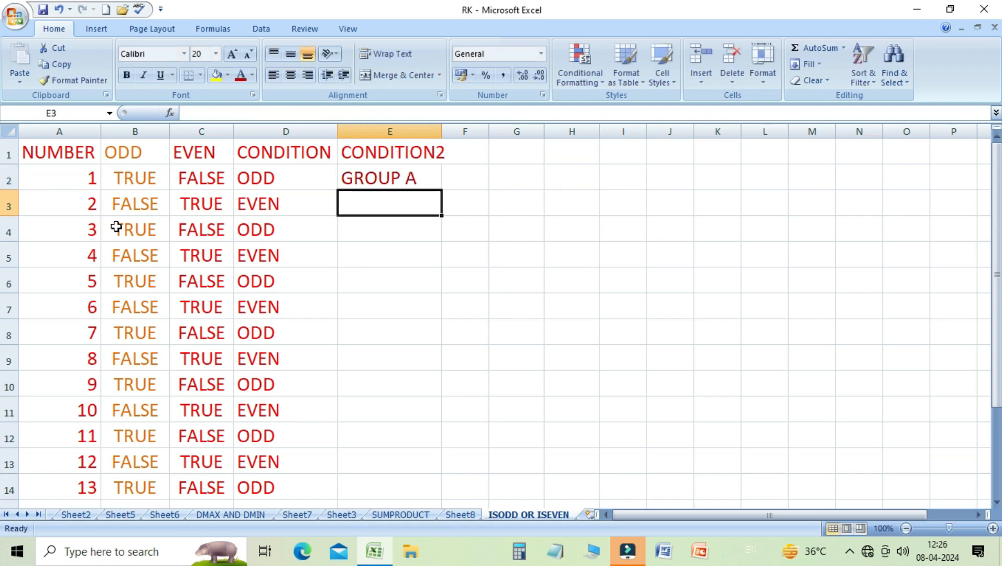
key("Up")
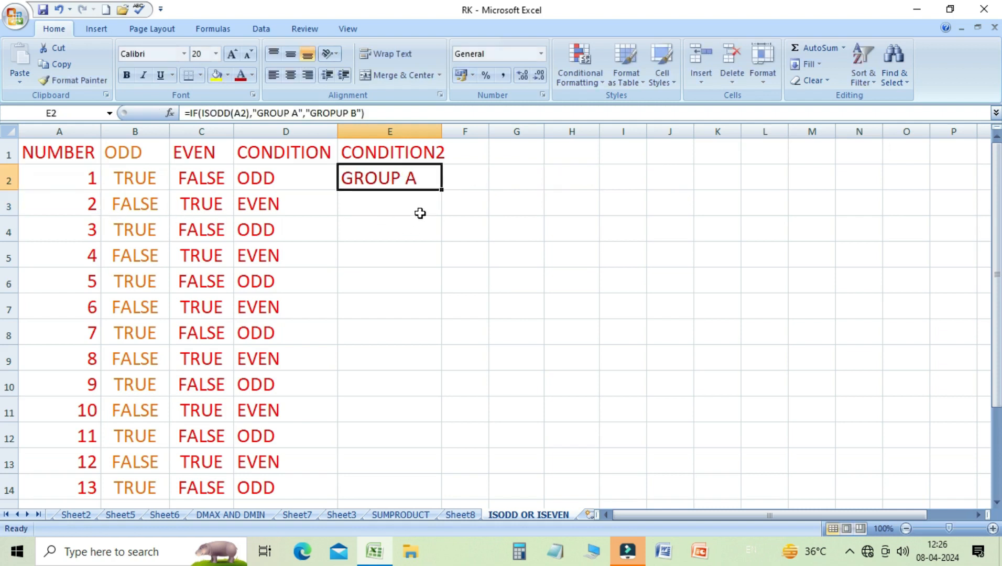
left_click_drag(443, 190, 425, 493)
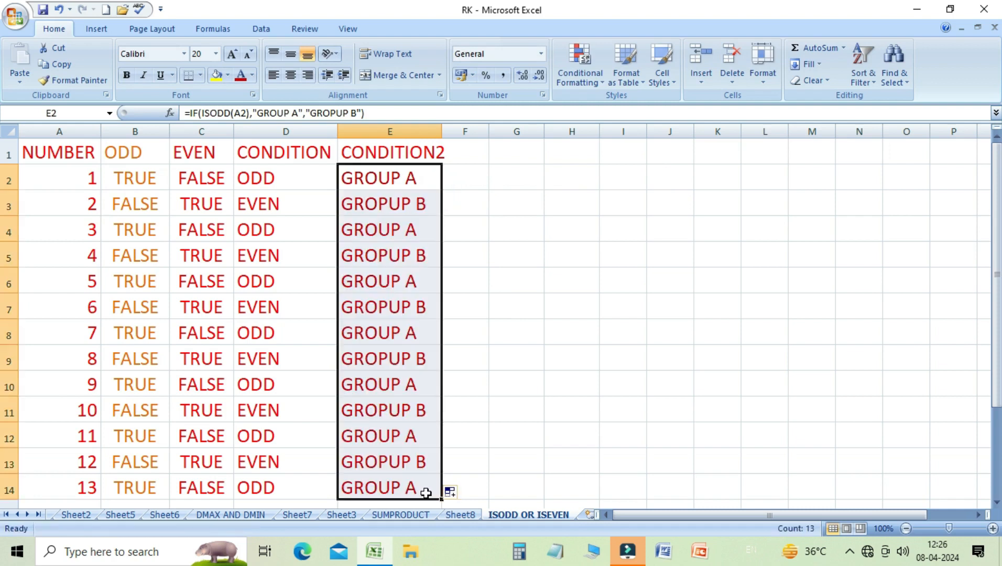
- Step through the CONDITION2 column cells to review each copied IF formula
left_click(387, 204)
left_click(360, 231)
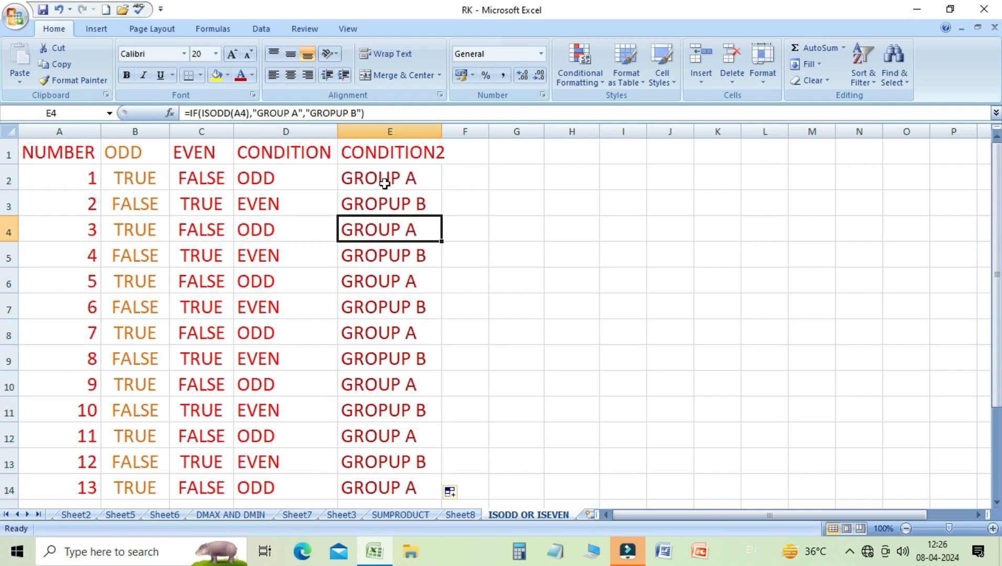
left_click(395, 204)
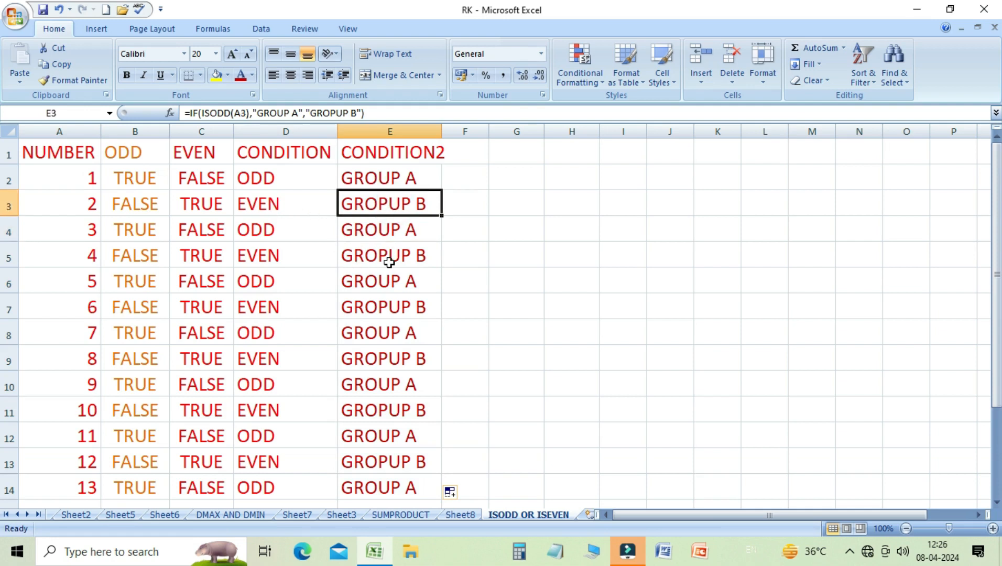
key("Down")
key("Down")
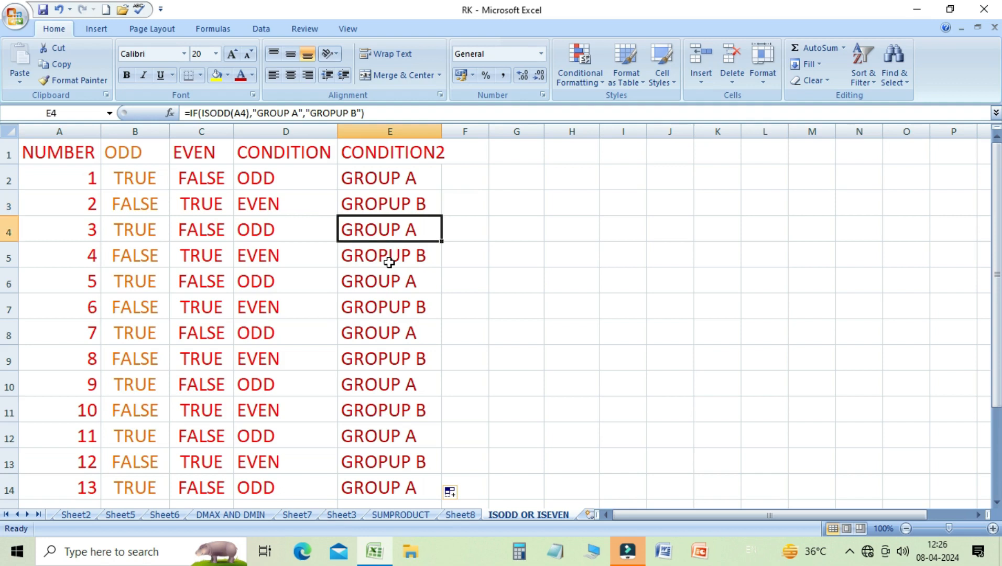
key("Down")
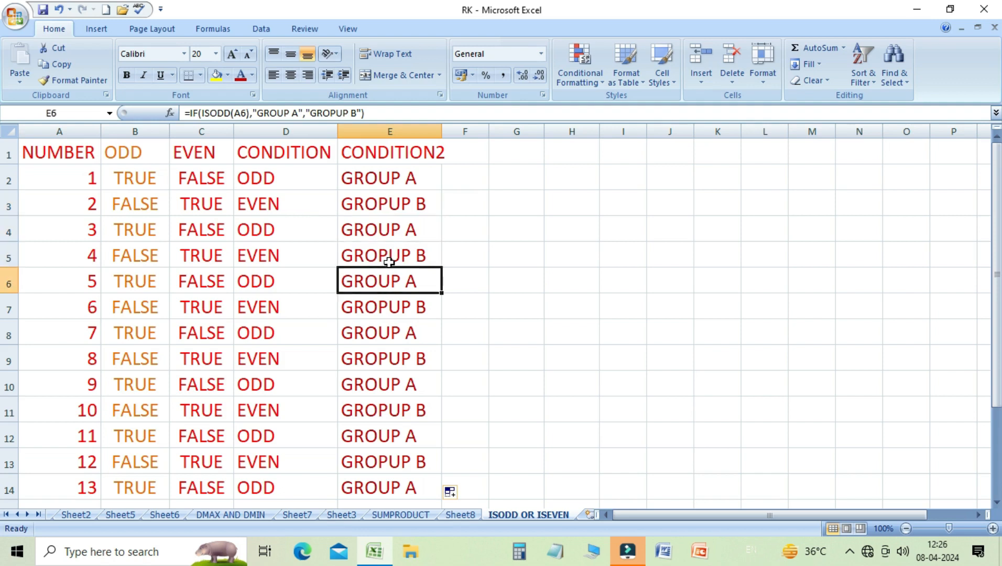
key("Up")
key("Up")
key("Up")
key("Up")
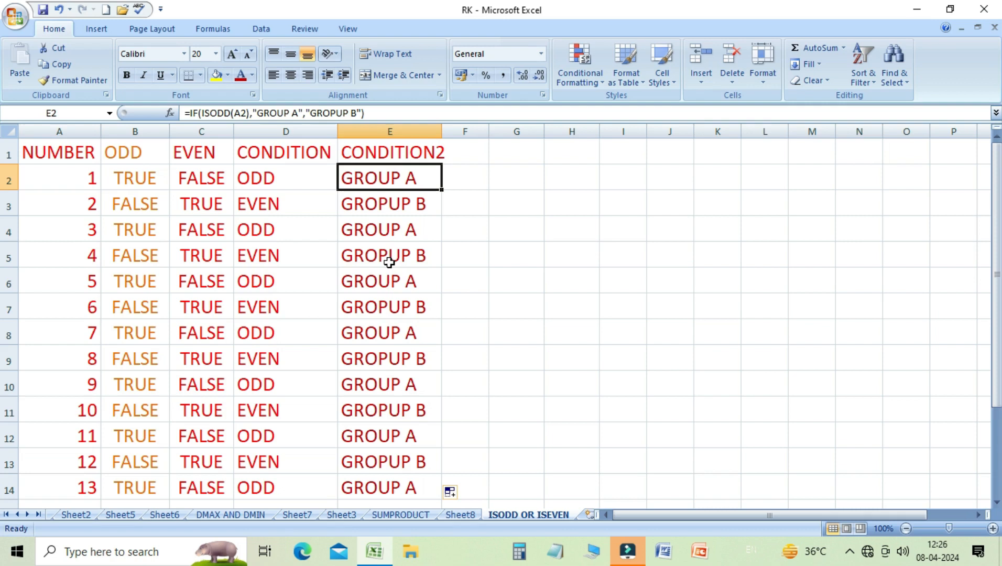
- Insert an ISODD function in cell G2 through the Insert Function dialog with A2 as the number, then fill it down to row 14
key("Right")
key("Right")
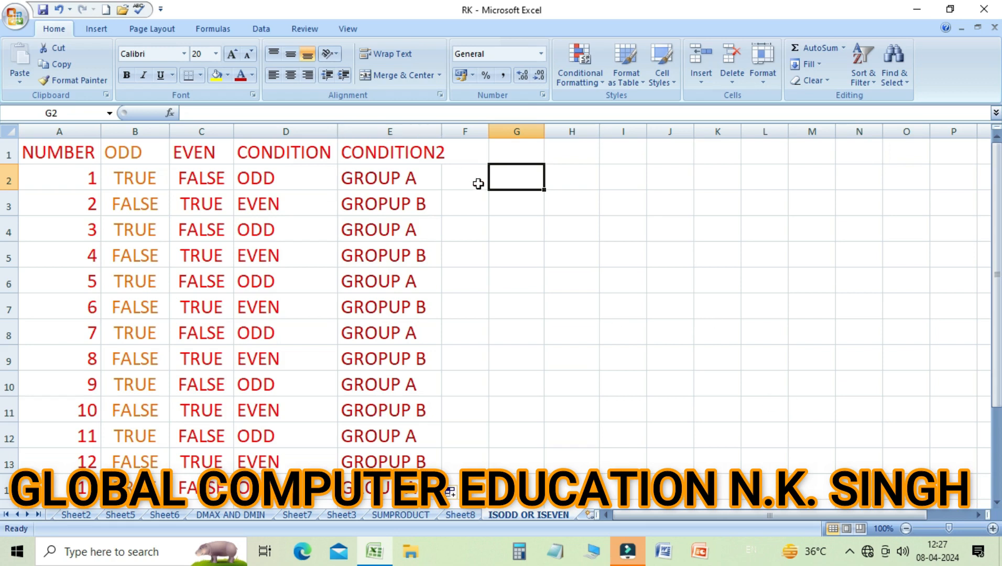
left_click(215, 30)
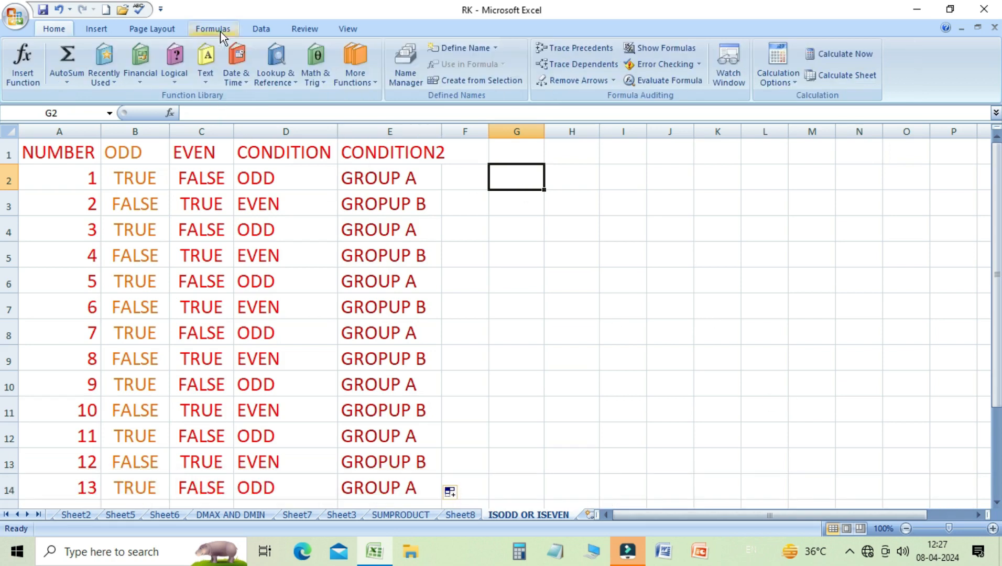
left_click(30, 69)
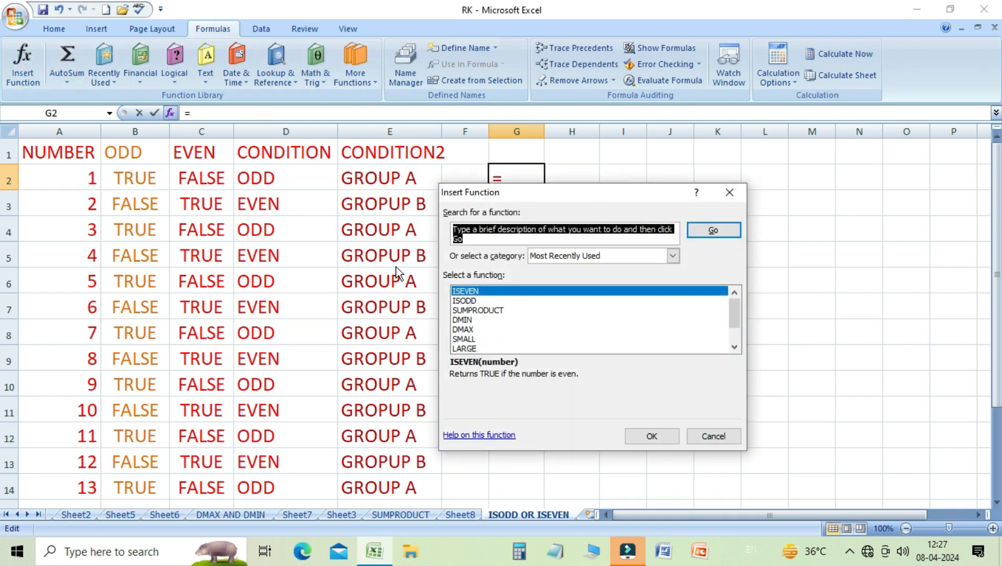
type("ISODD")
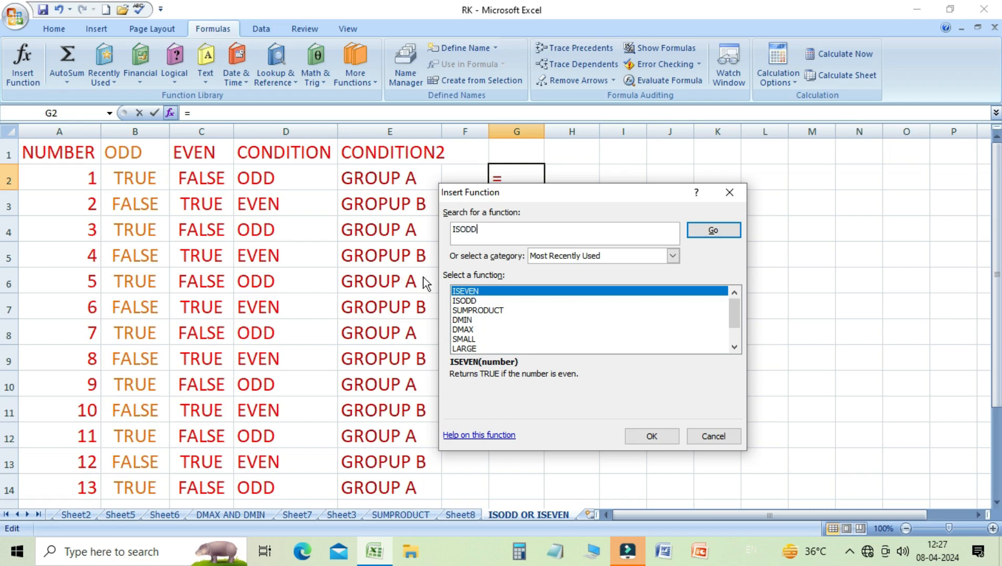
left_click(705, 232)
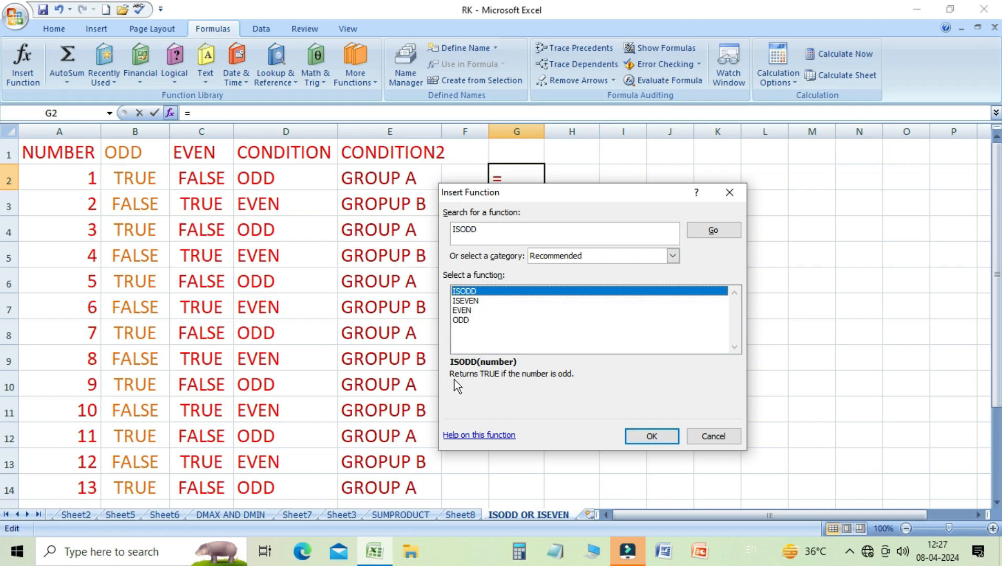
left_click(661, 436)
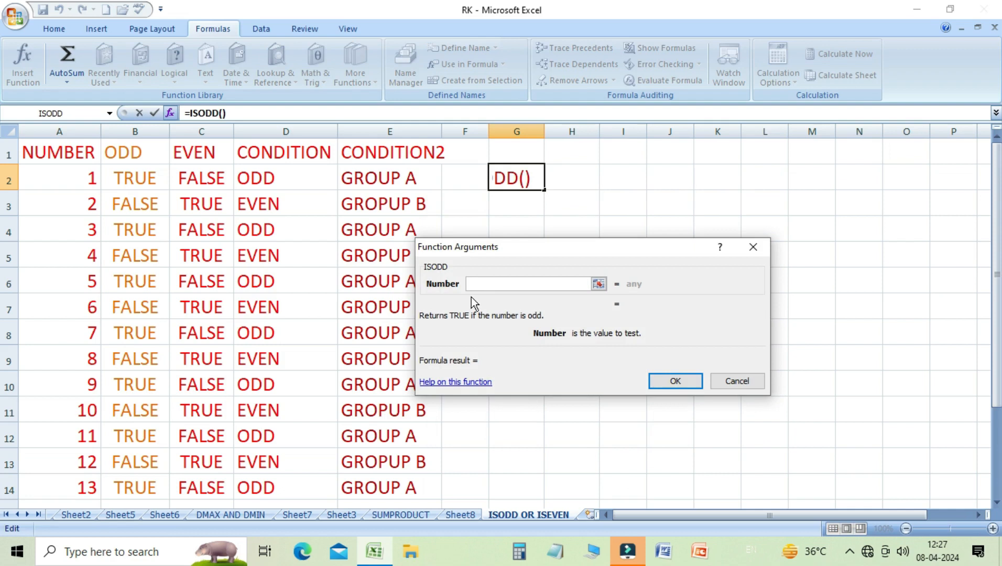
left_click(76, 180)
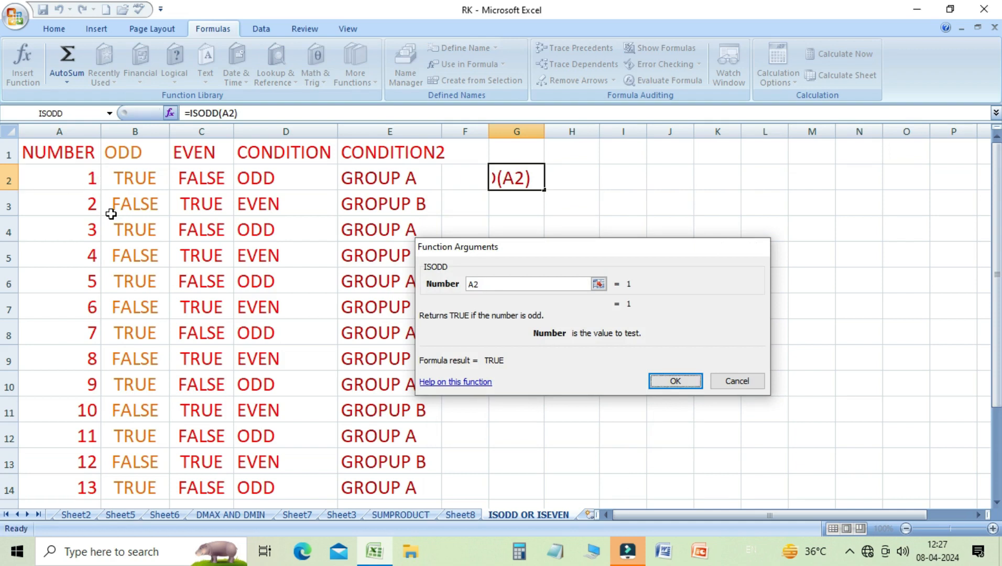
key("Return")
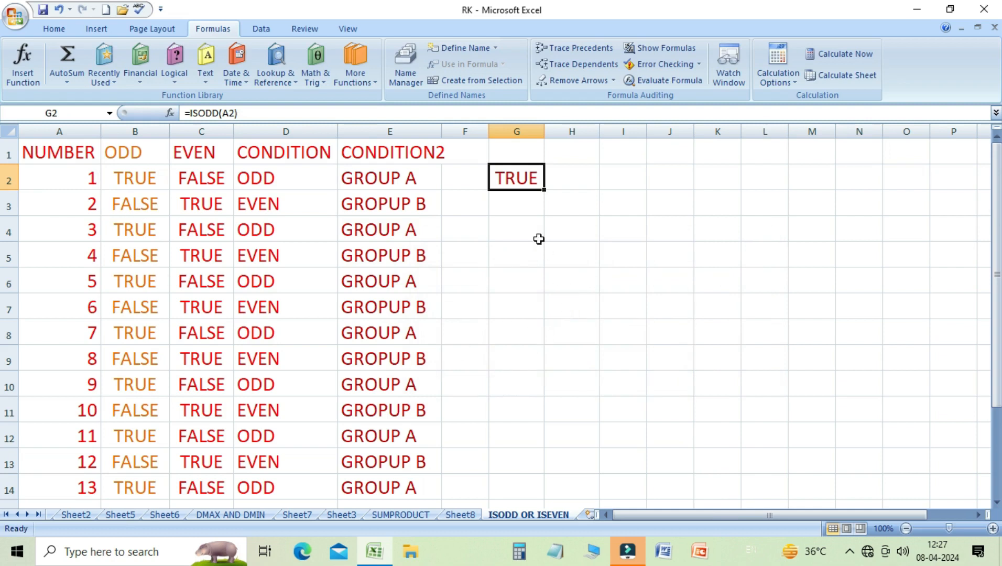
left_click_drag(544, 192, 533, 489)
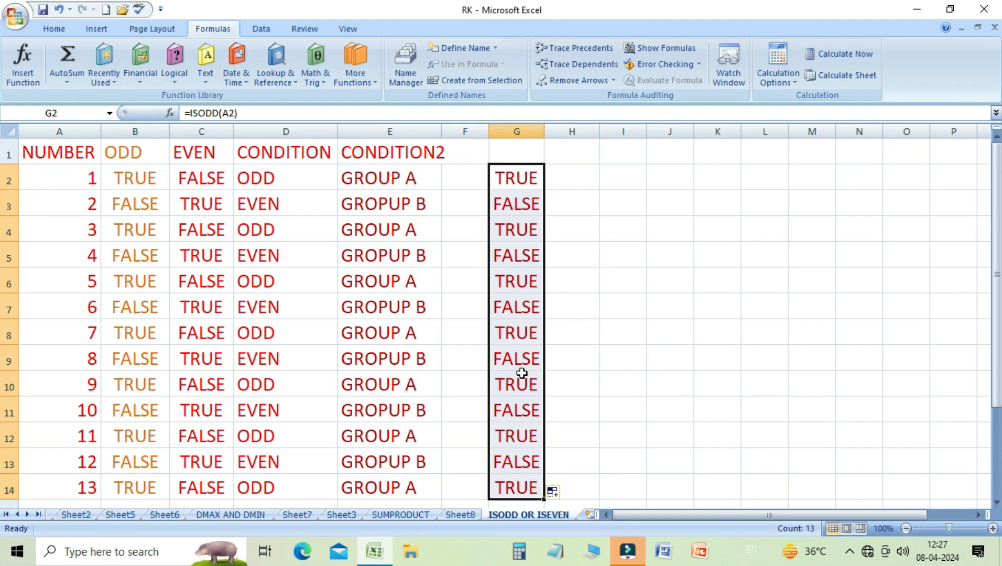
- Insert an ISEVEN function in cell H2 through the Insert Function dialog with A2 as the number, then fill it down to row 14
left_click(575, 176)
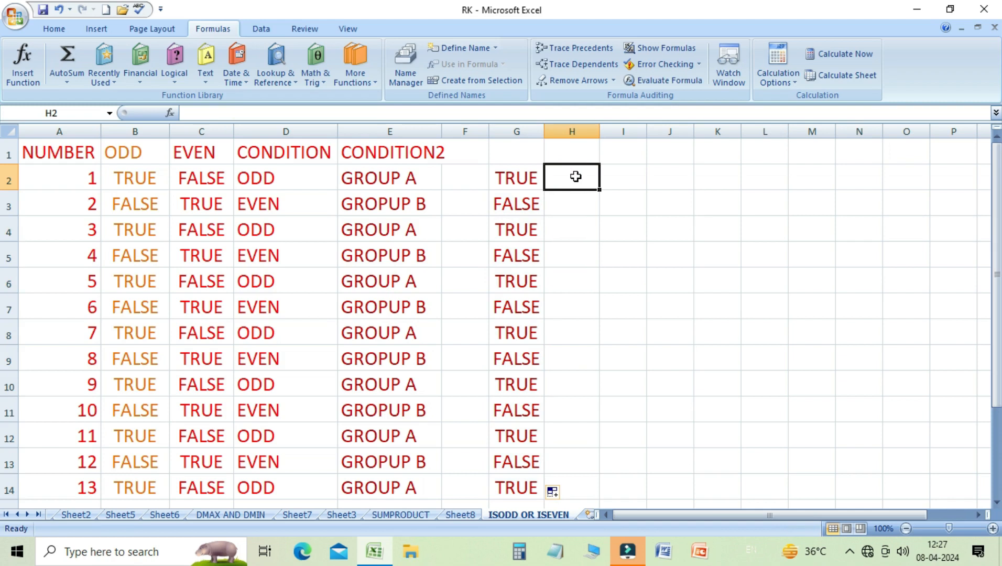
left_click(23, 73)
type("IS")
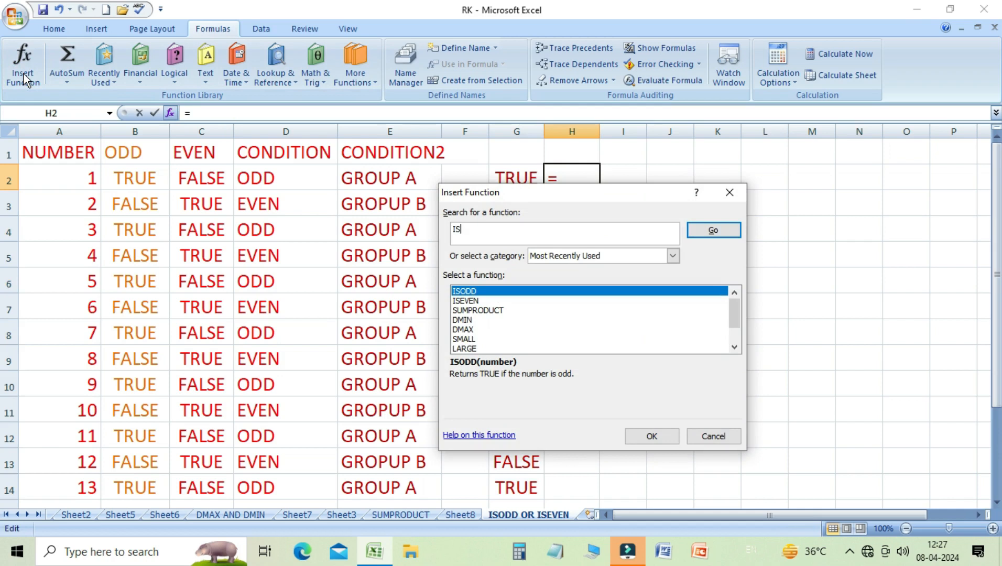
type("EVEN")
left_click(717, 231)
left_click(653, 436)
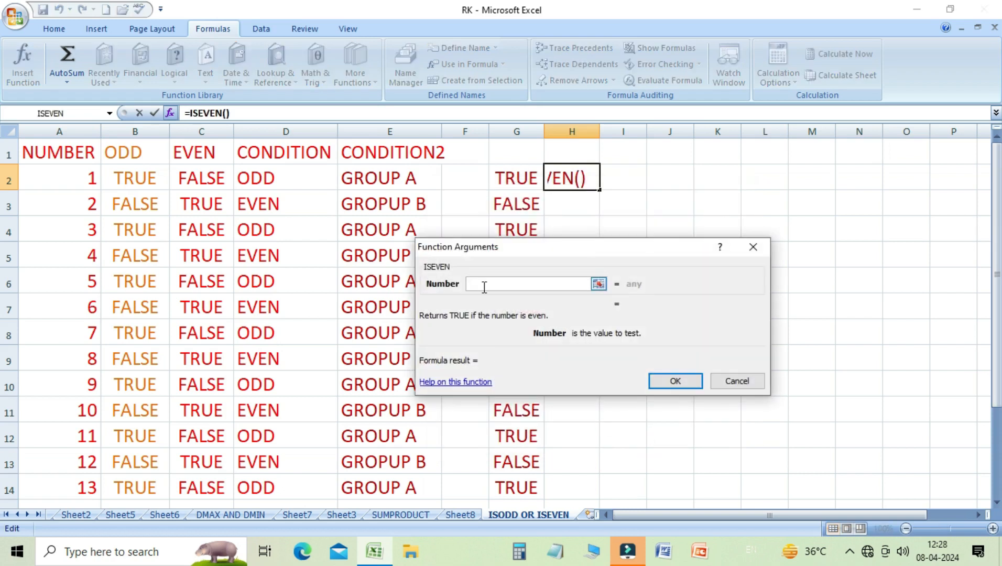
left_click(80, 188)
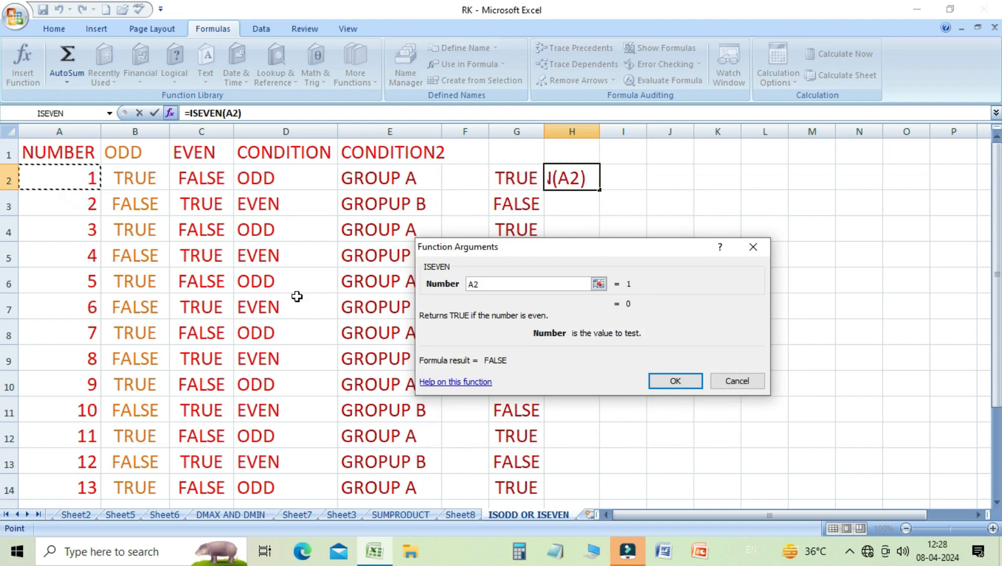
key("Return")
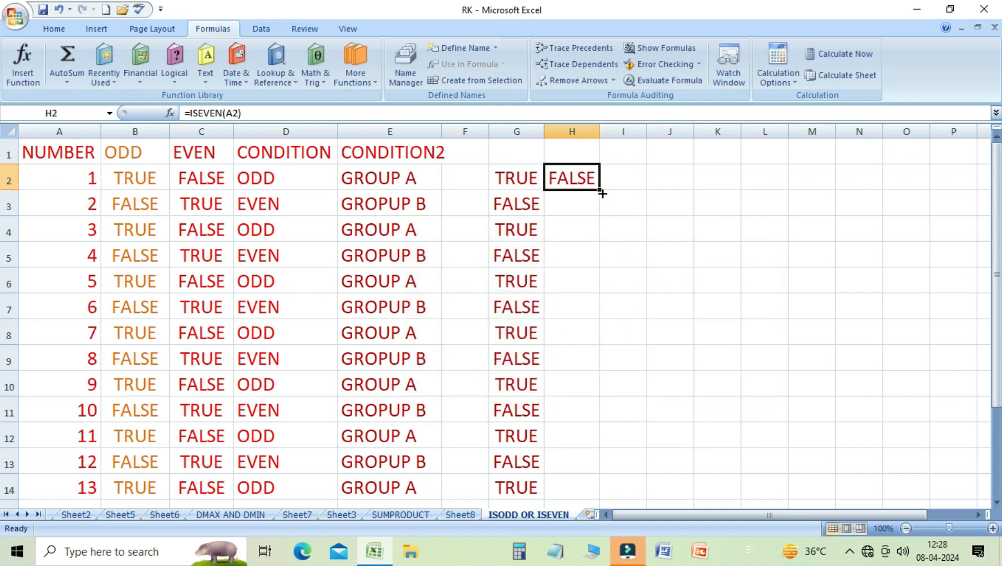
left_click_drag(603, 194, 595, 491)
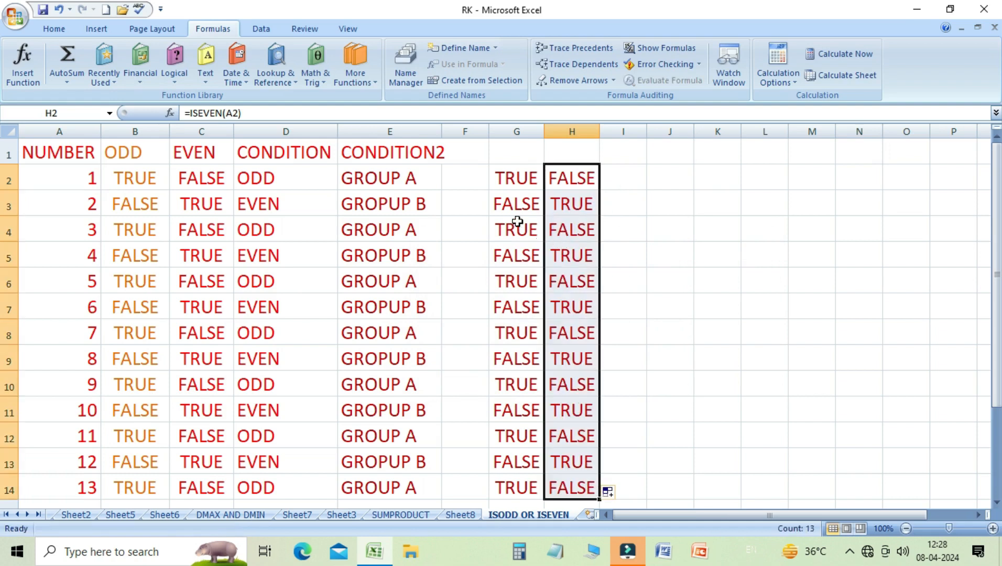
- Add the column headers ODD in G1 and EVEN in H1 above the ISODD and ISEVEN results
left_click(557, 204)
left_click(559, 175)
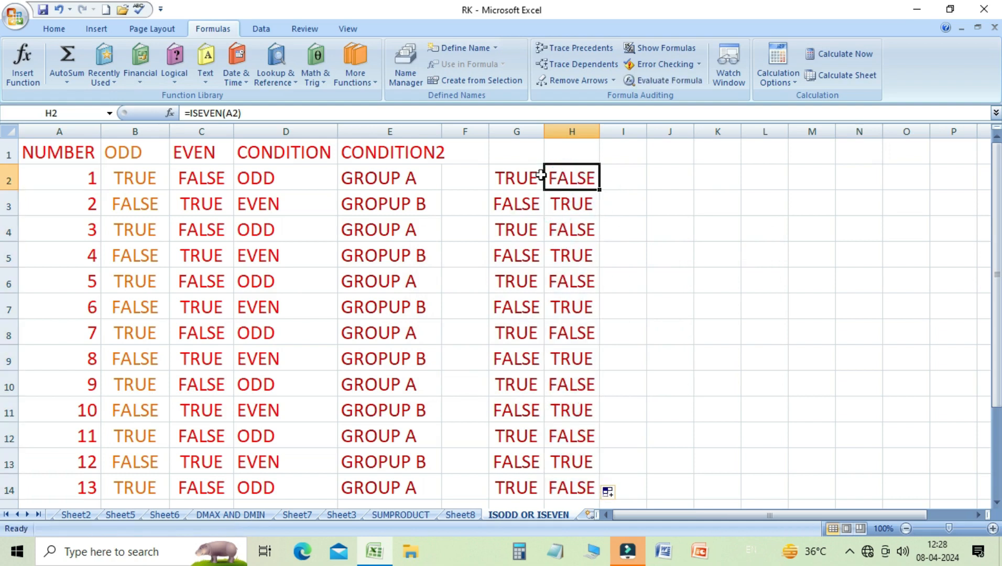
left_click(519, 159)
type("ODD")
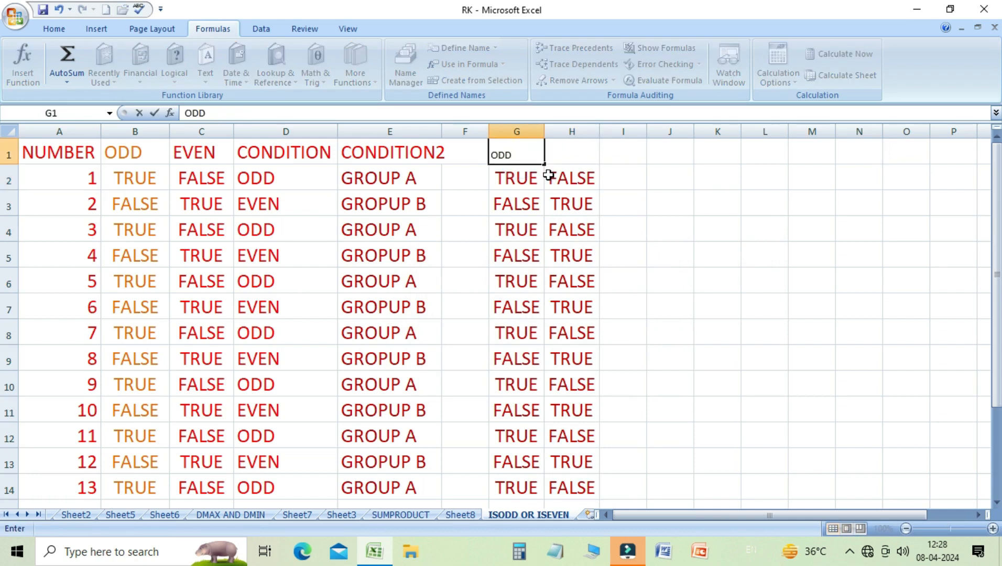
key("Tab")
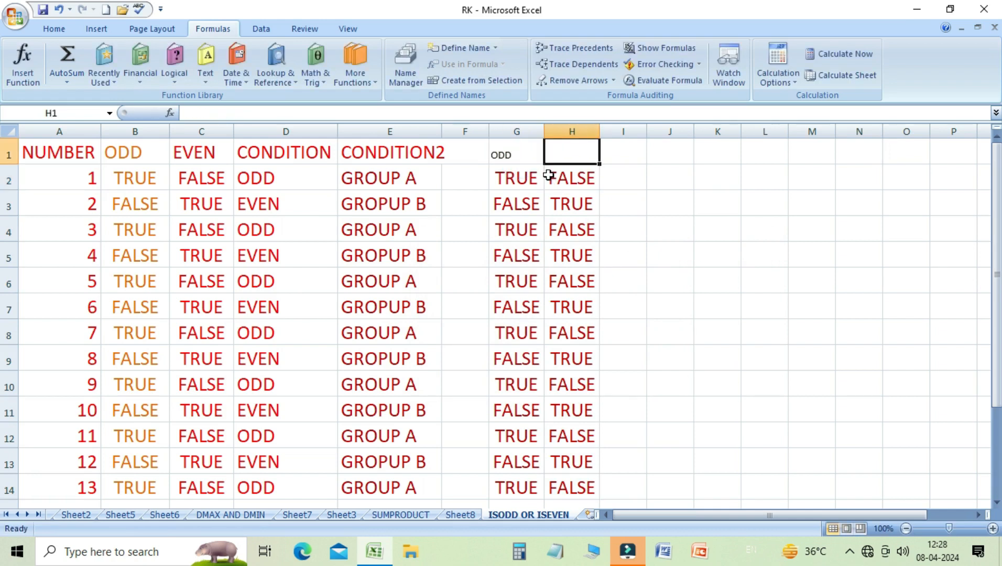
type("EVEN")
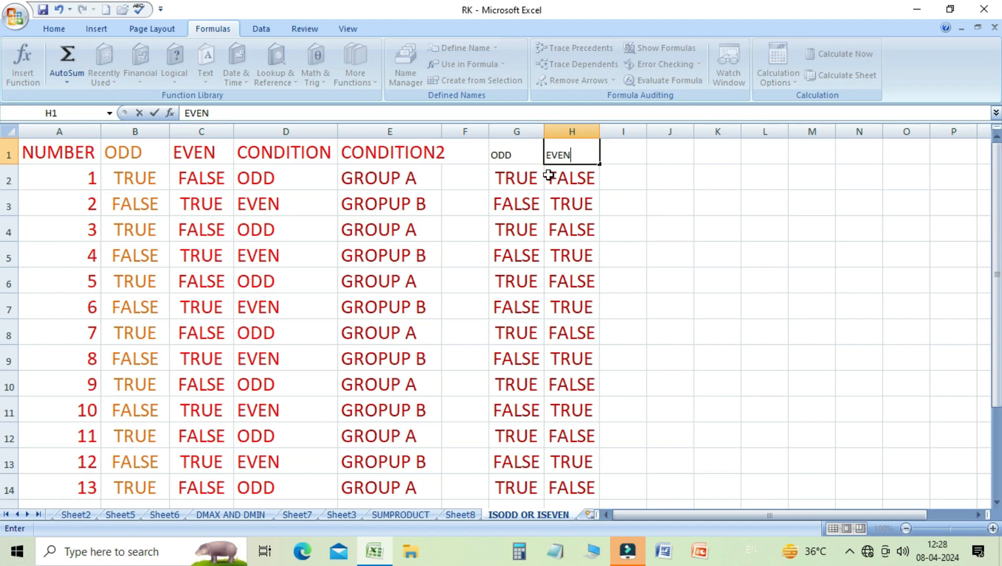
key("shift+Tab")
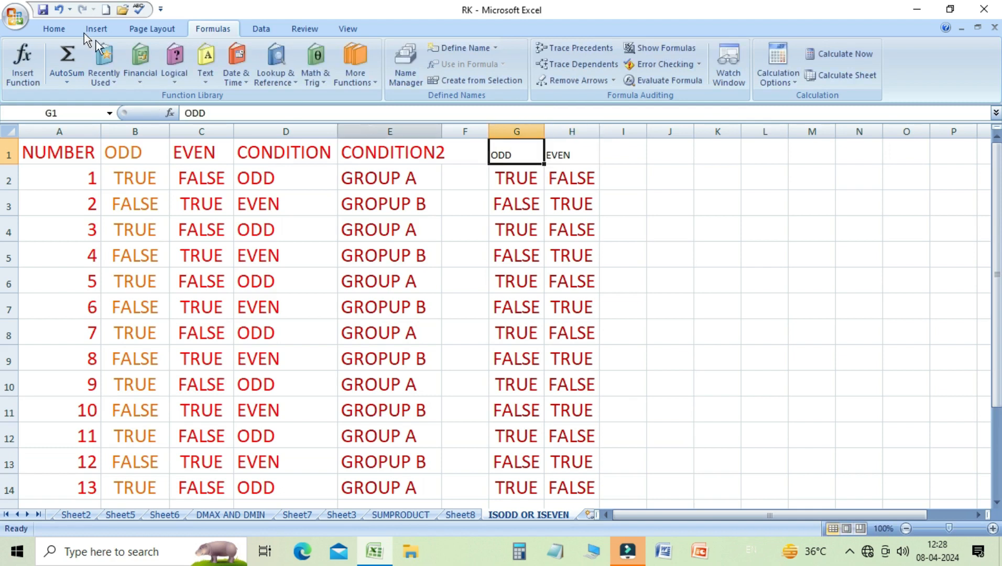
- Enlarge the ODD and EVEN headers to 18 pt and give them a red font colour
left_click(53, 28)
left_click(233, 54)
left_click(233, 54)
left_click(232, 54)
left_click(232, 54)
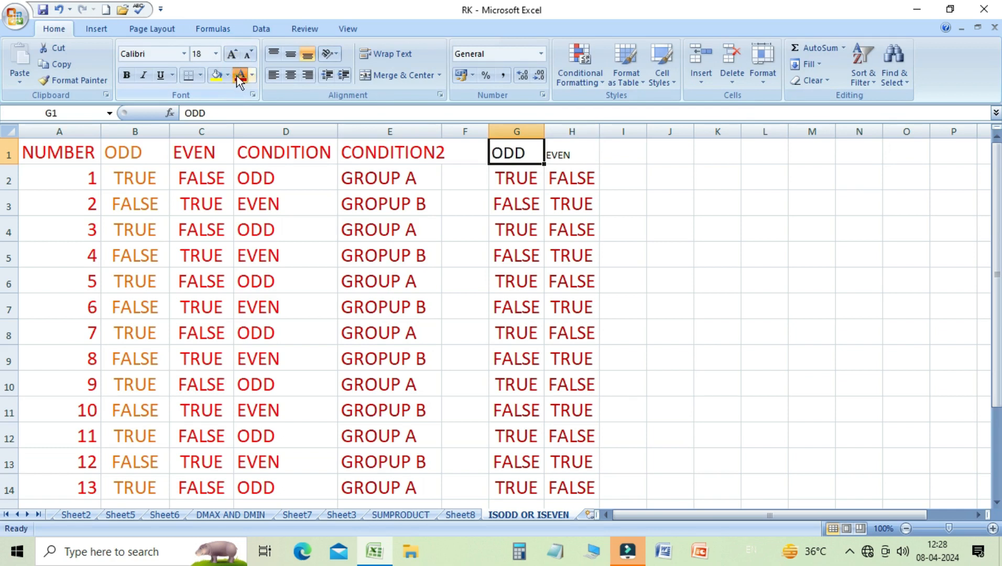
key("Right")
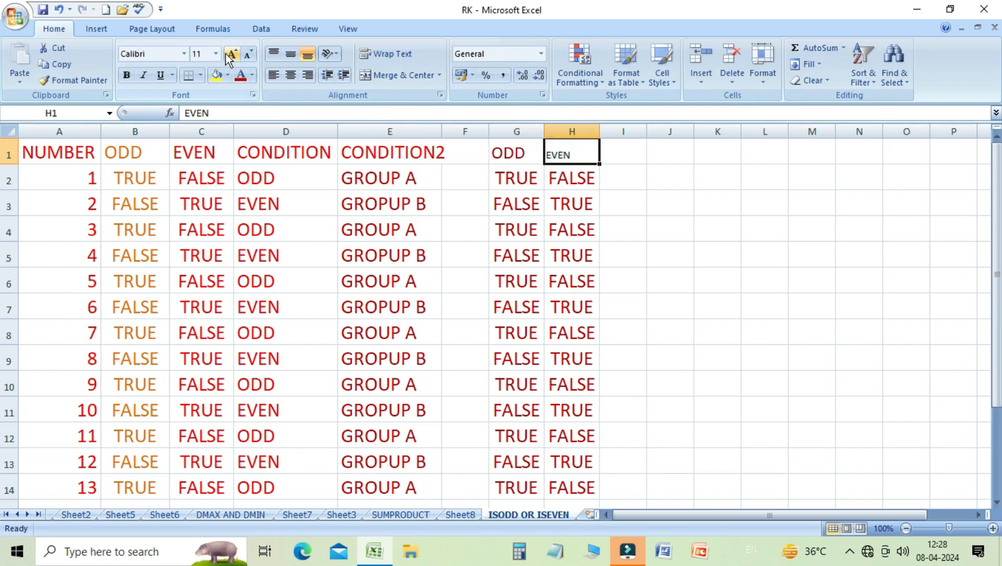
left_click(227, 53)
left_click(227, 53)
left_click(226, 54)
left_click(227, 53)
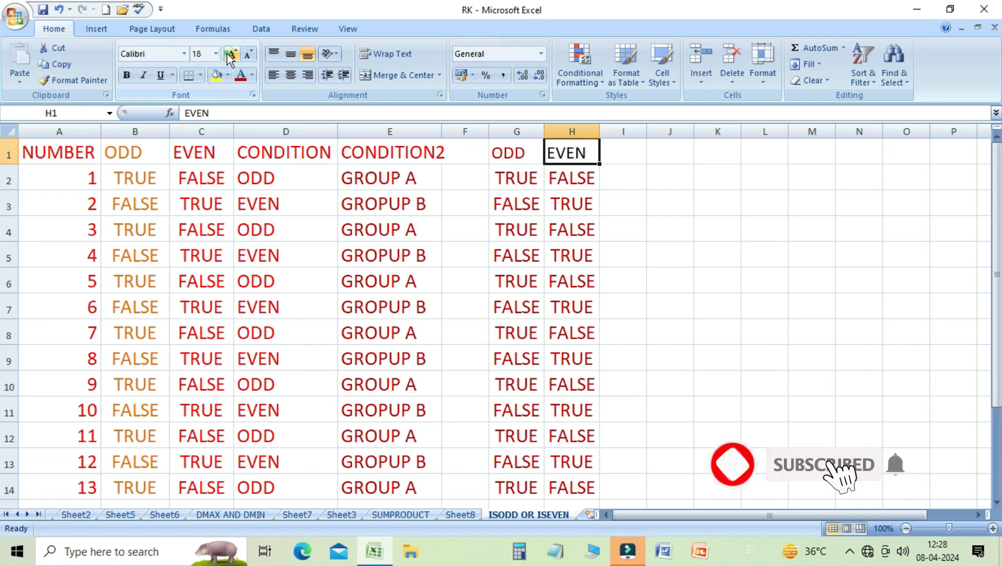
left_click(250, 76)
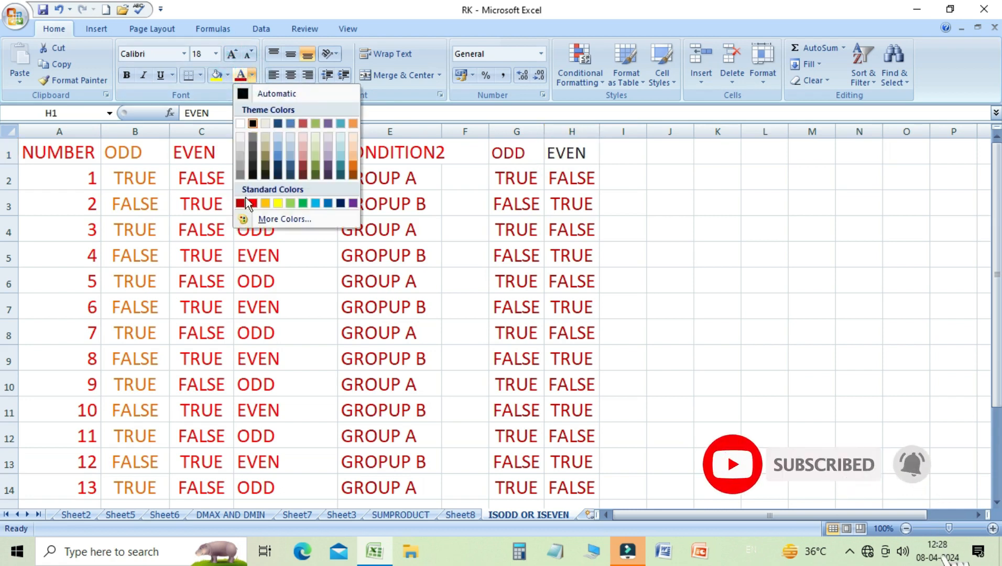
left_click(242, 201)
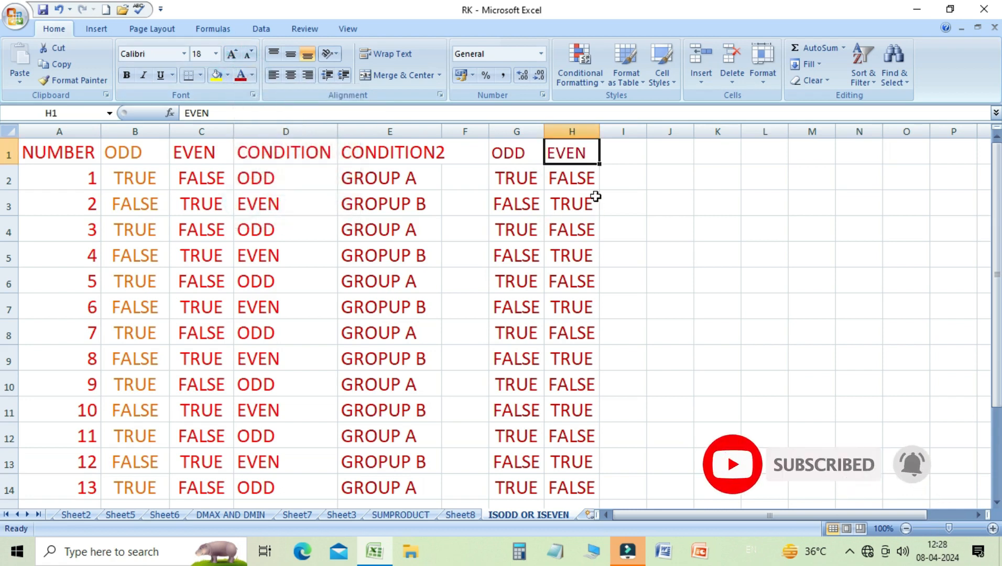
- Step through the row 2 cells of the result columns to compare their ISODD, ISEVEN and IF formulas
left_click(508, 155)
left_click(517, 184)
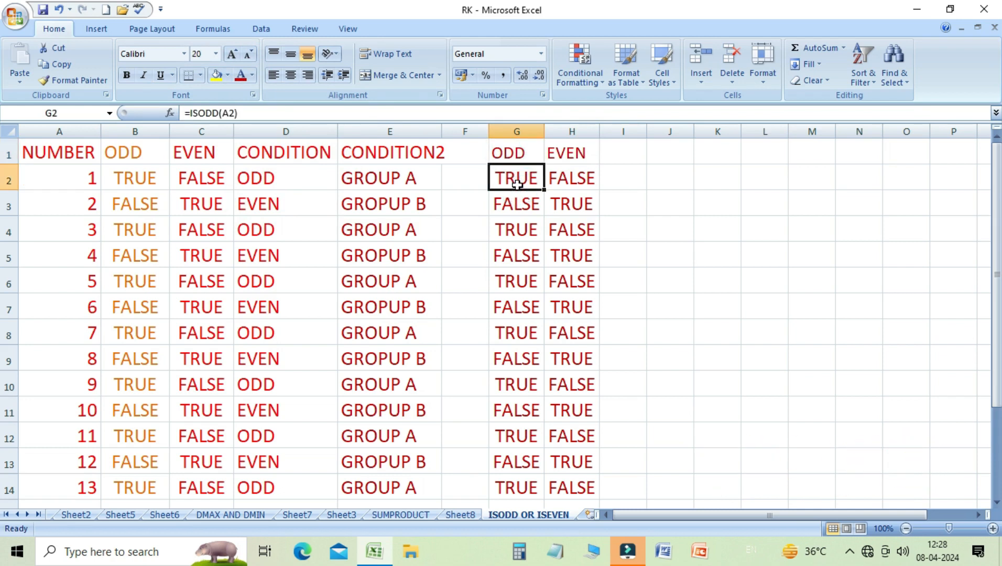
left_click(216, 28)
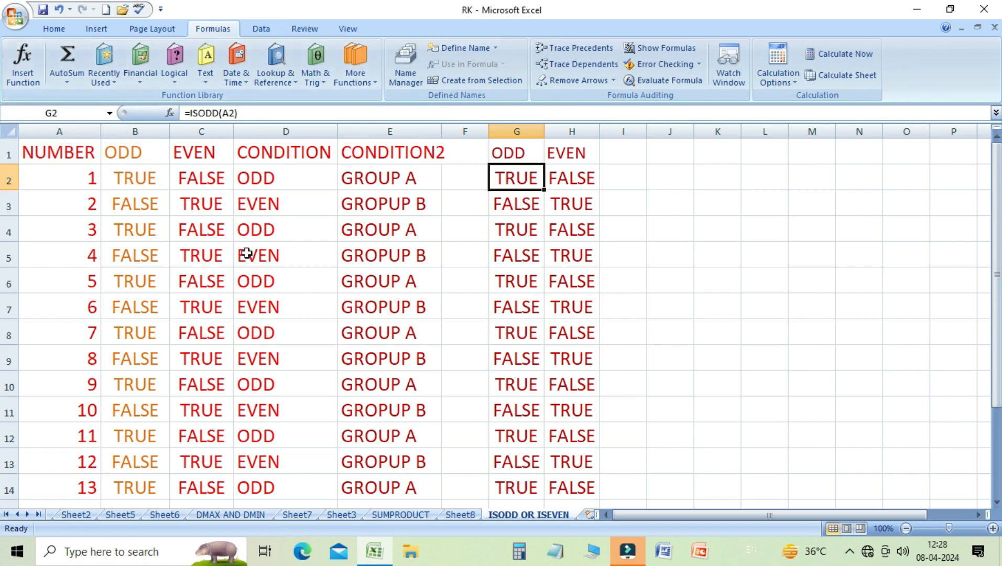
left_click(154, 181)
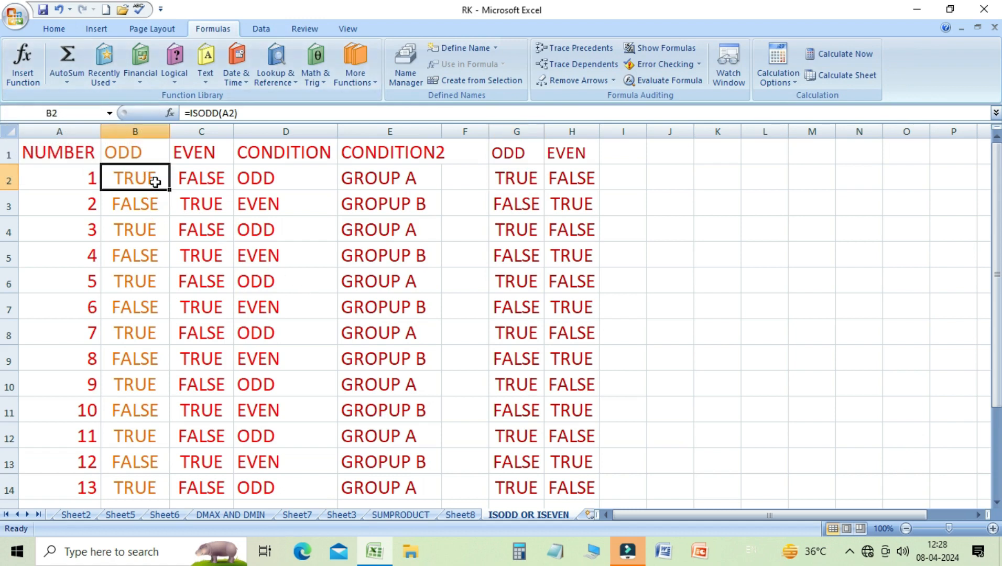
key("Right")
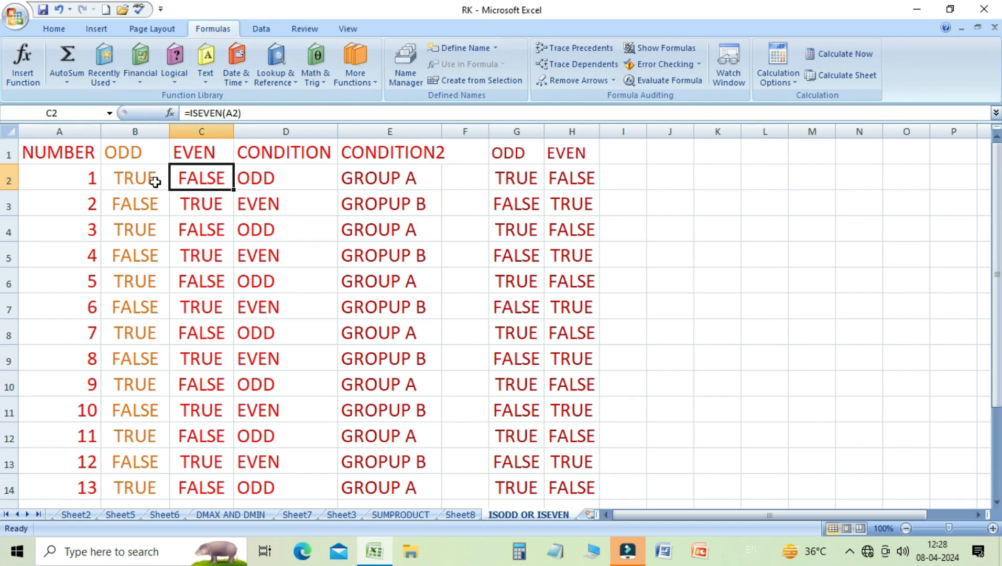
key("Right")
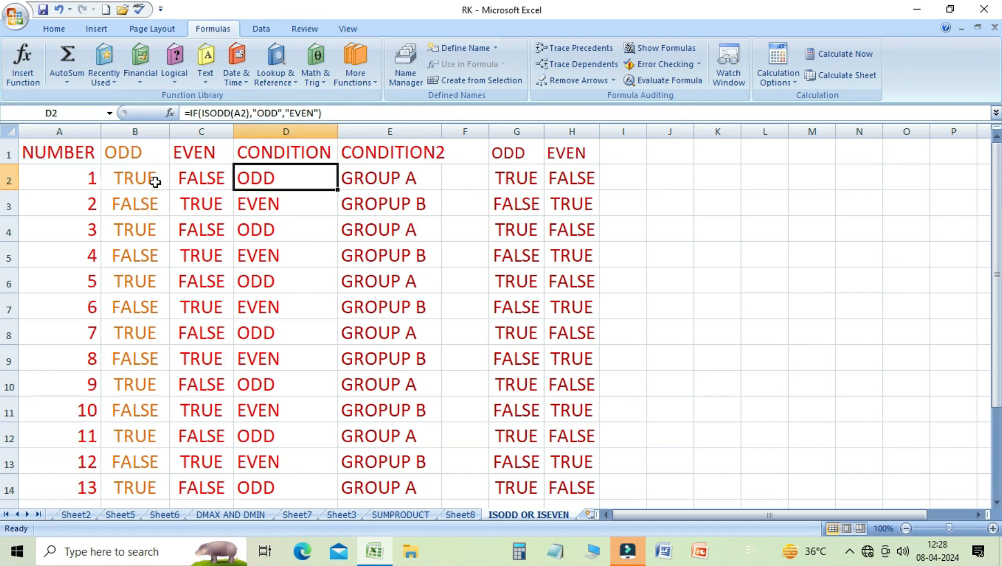
key("Right")
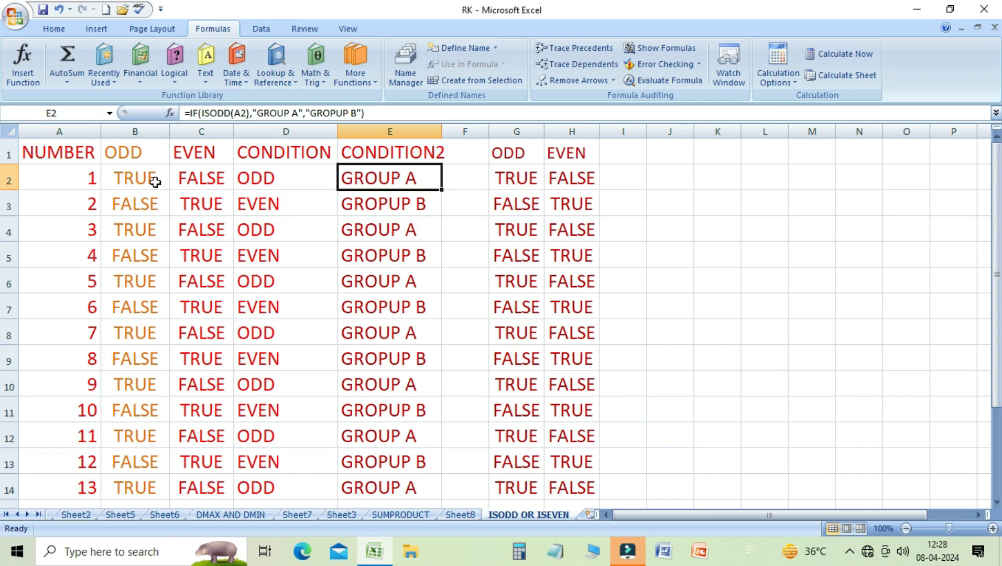